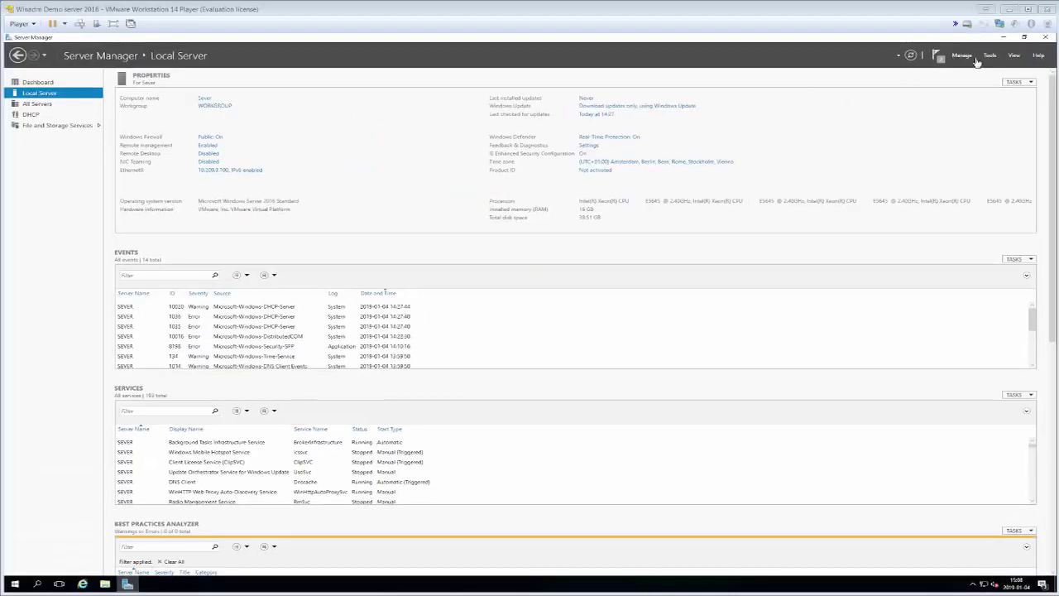
Launch Add Roles and Features with role-based installation on the local server, reaching Select server roles
click(962, 57)
click(966, 71)
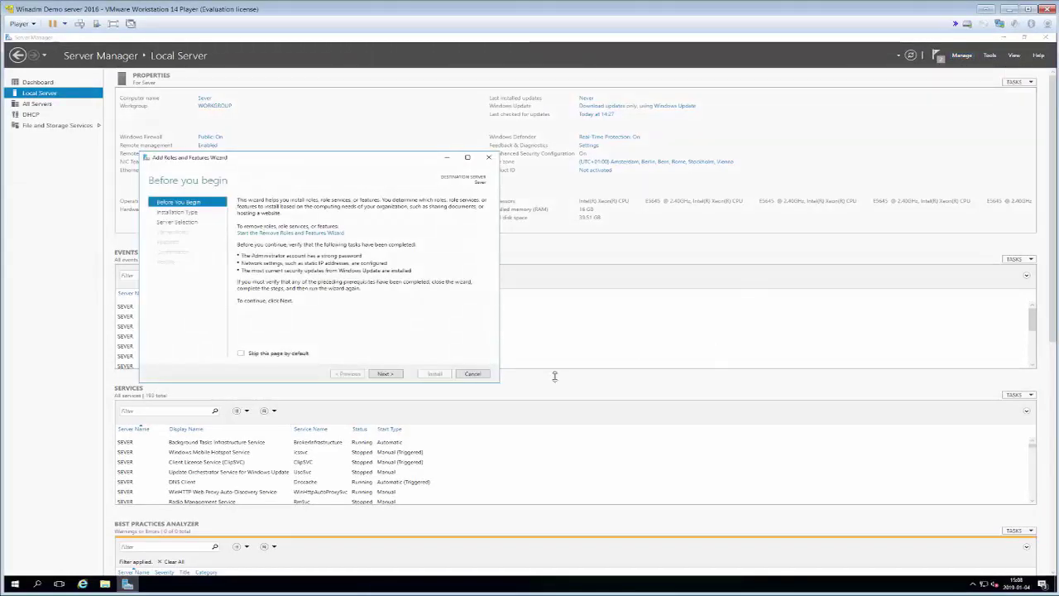
click(384, 373)
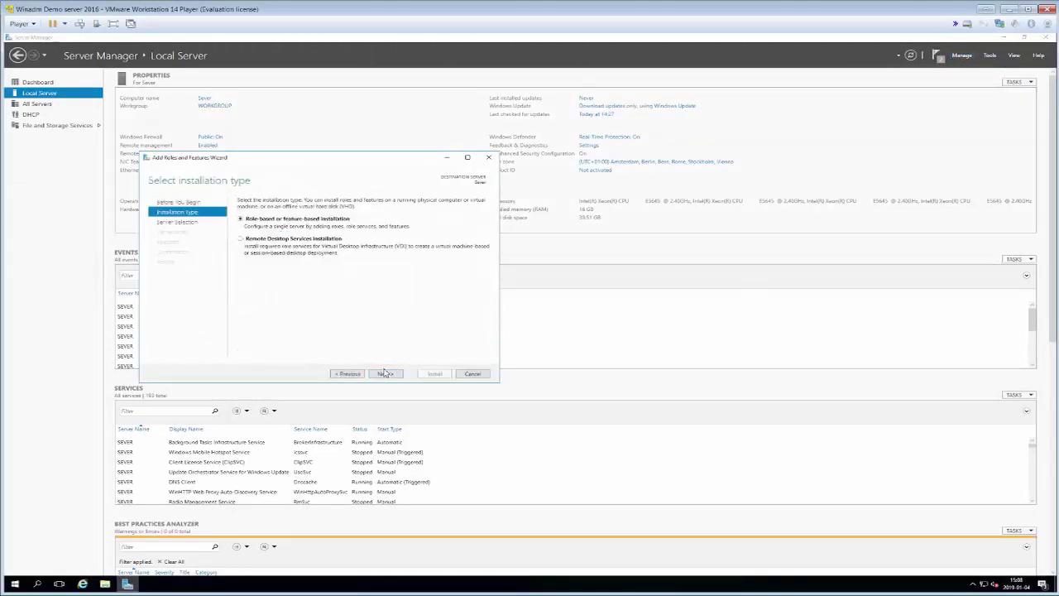
click(385, 373)
click(386, 374)
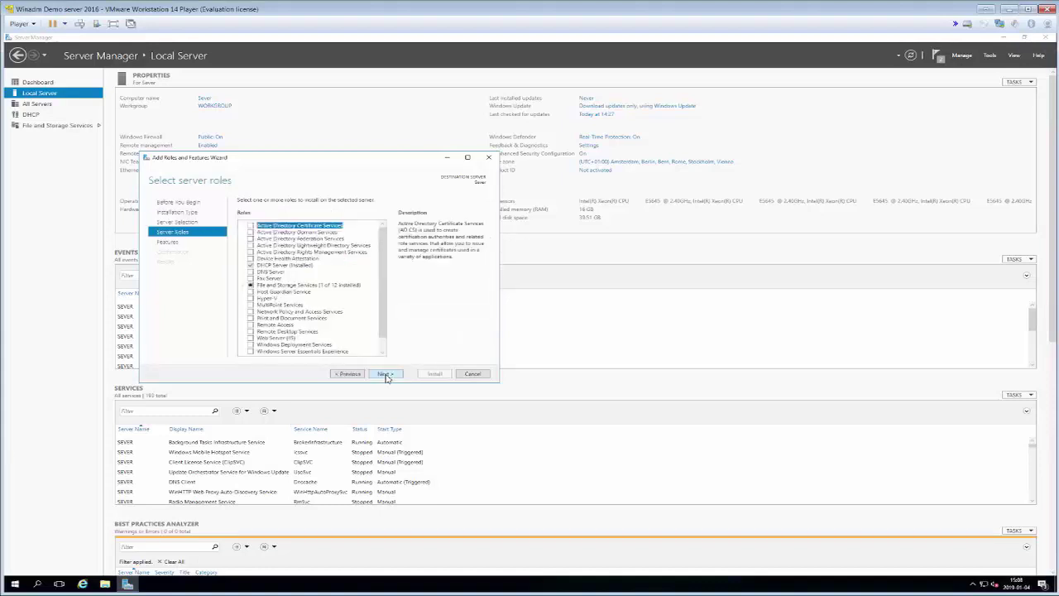
Select Active Directory Domain Services and accept its required management features
click(264, 233)
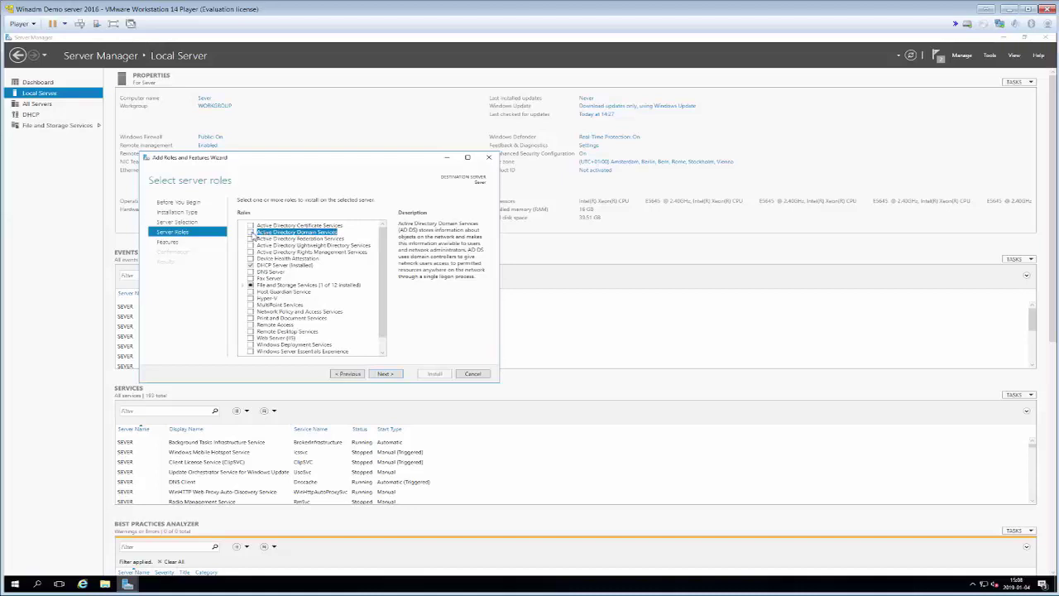
click(251, 232)
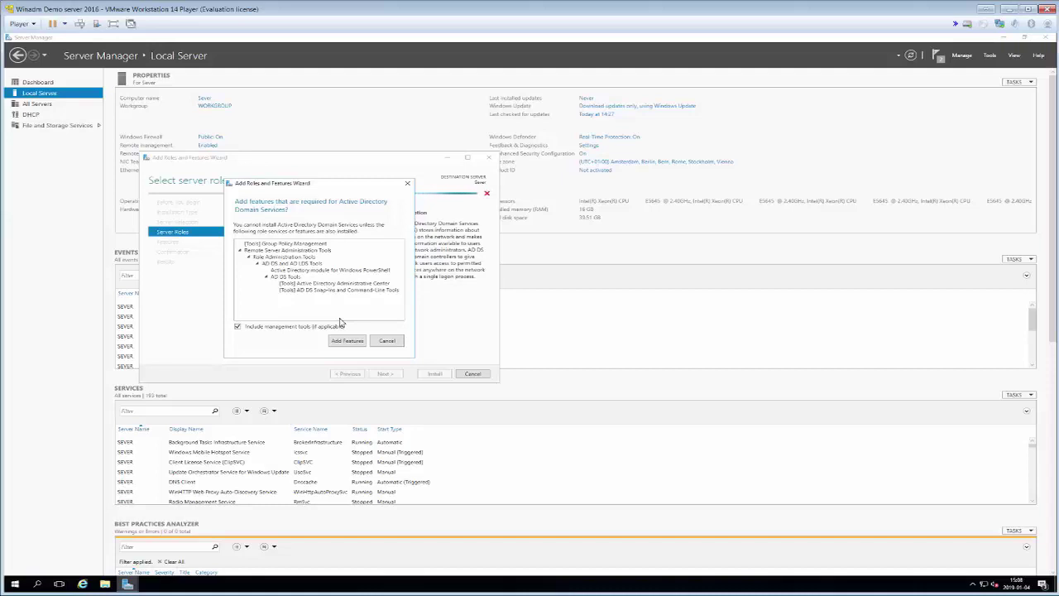
click(346, 343)
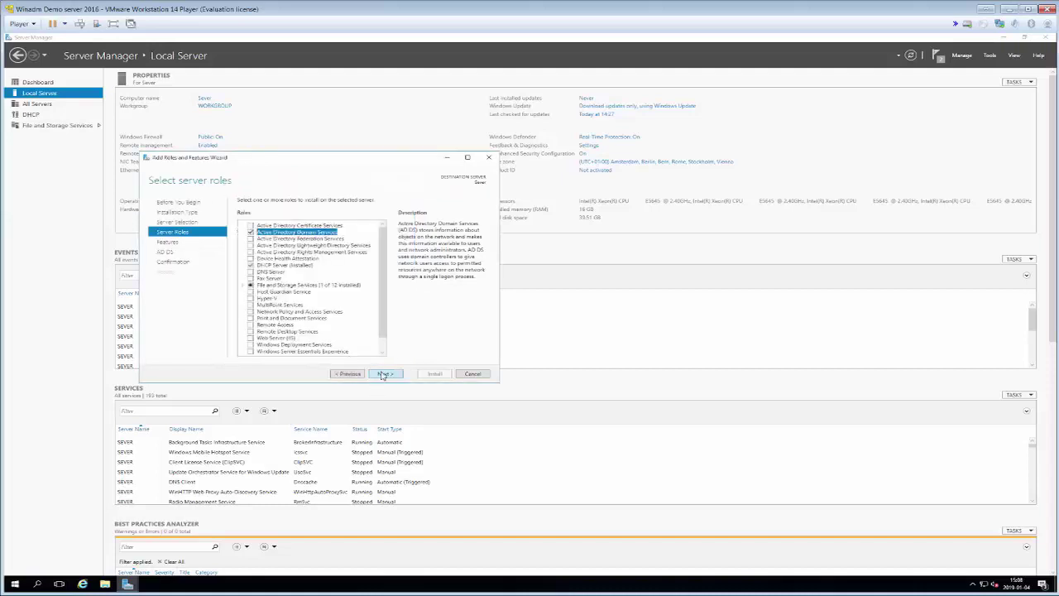
Keep default features and advance past the AD DS page to Confirm installation selections
click(384, 374)
click(383, 374)
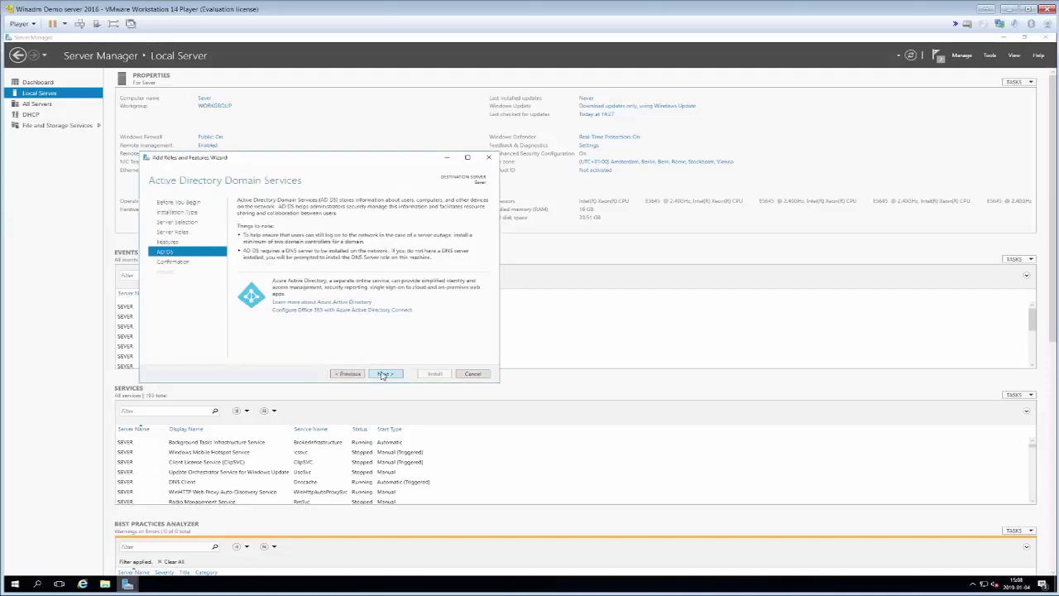
click(383, 374)
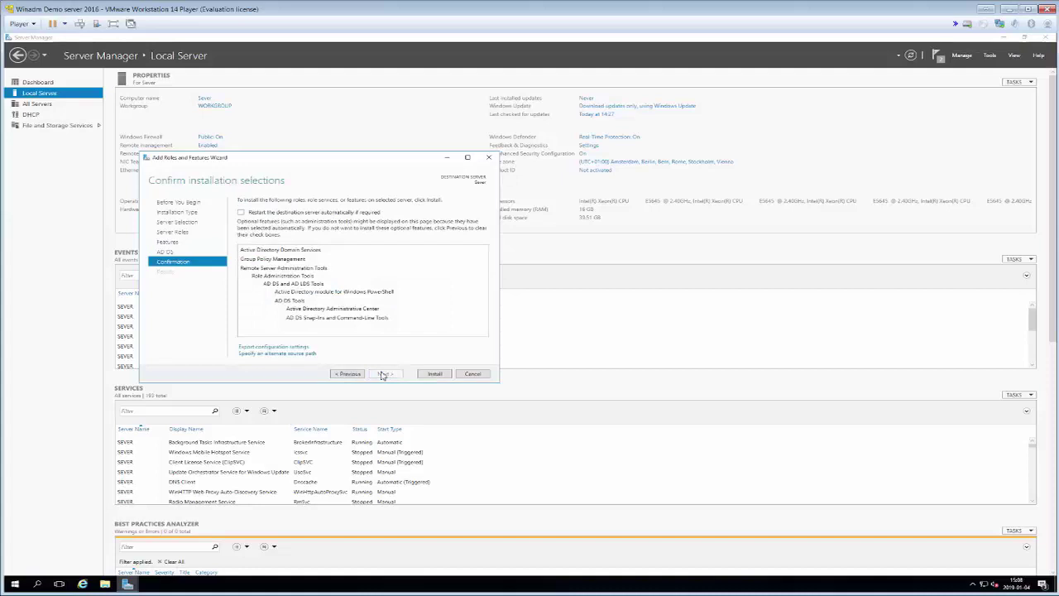
Install AD DS and its management tools, then review the Results page showing success
click(435, 374)
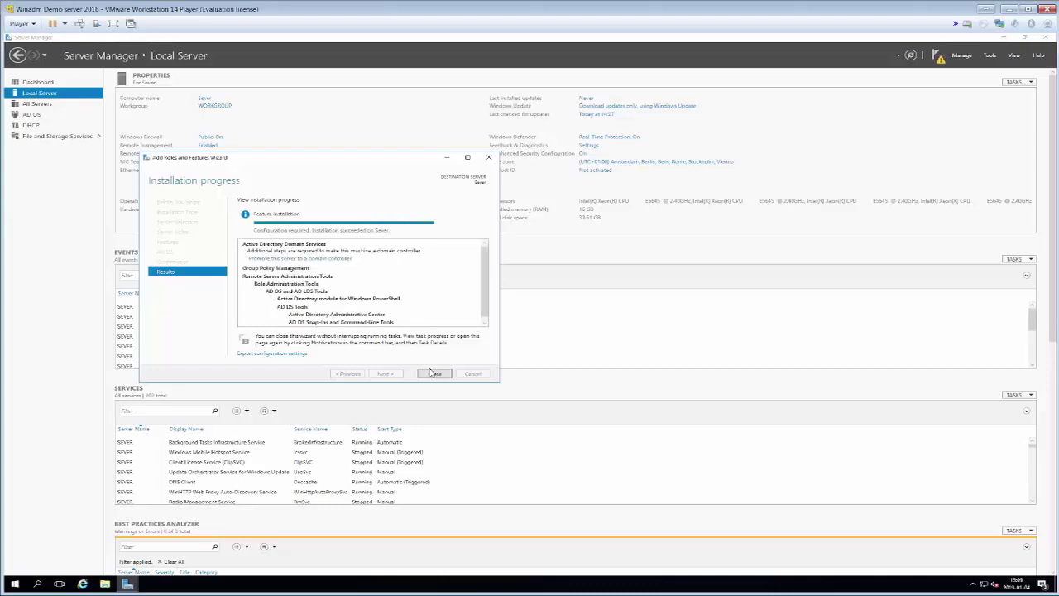
scroll(436, 308, down, 1)
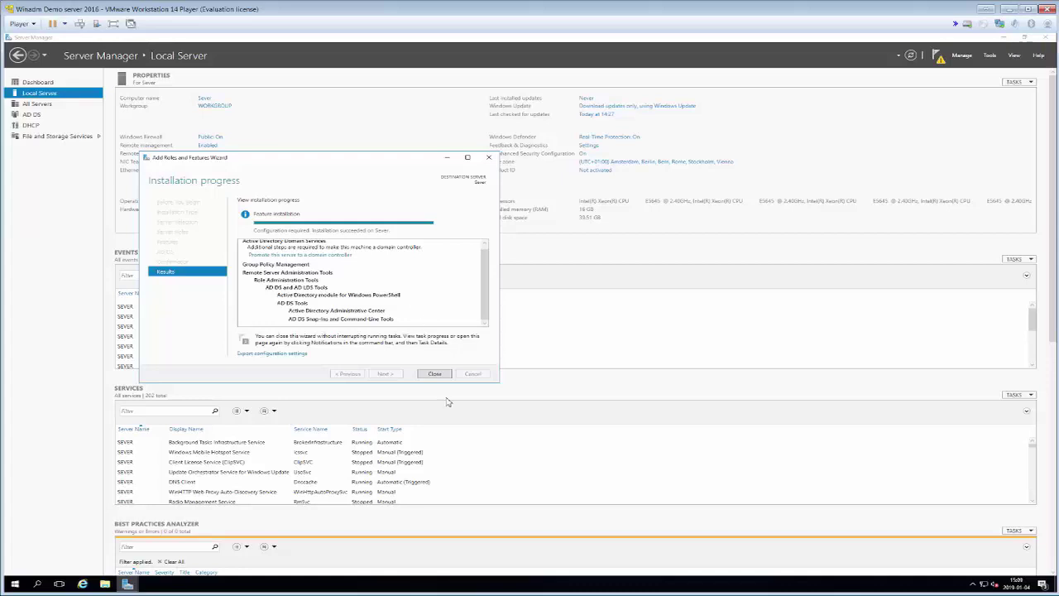
Close the finished role installation and choose to promote the server to a domain controller from the notifications
click(434, 373)
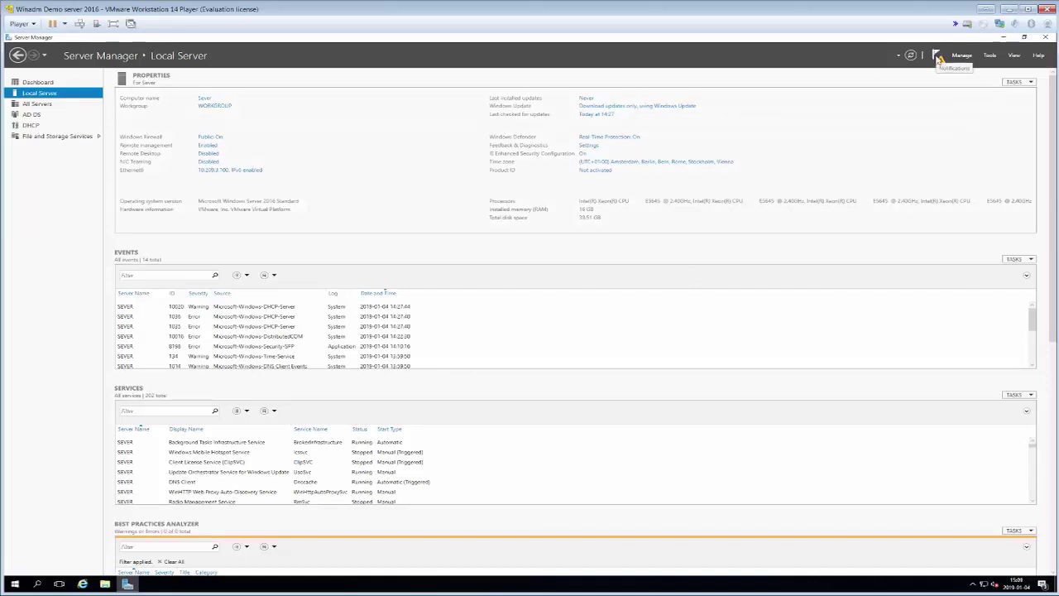
click(938, 58)
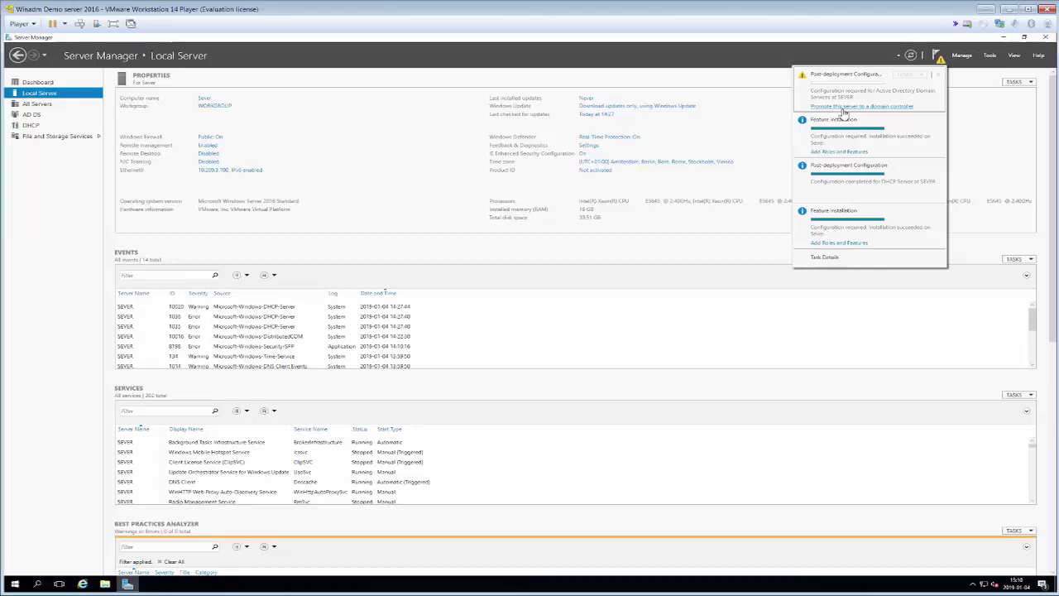
click(843, 107)
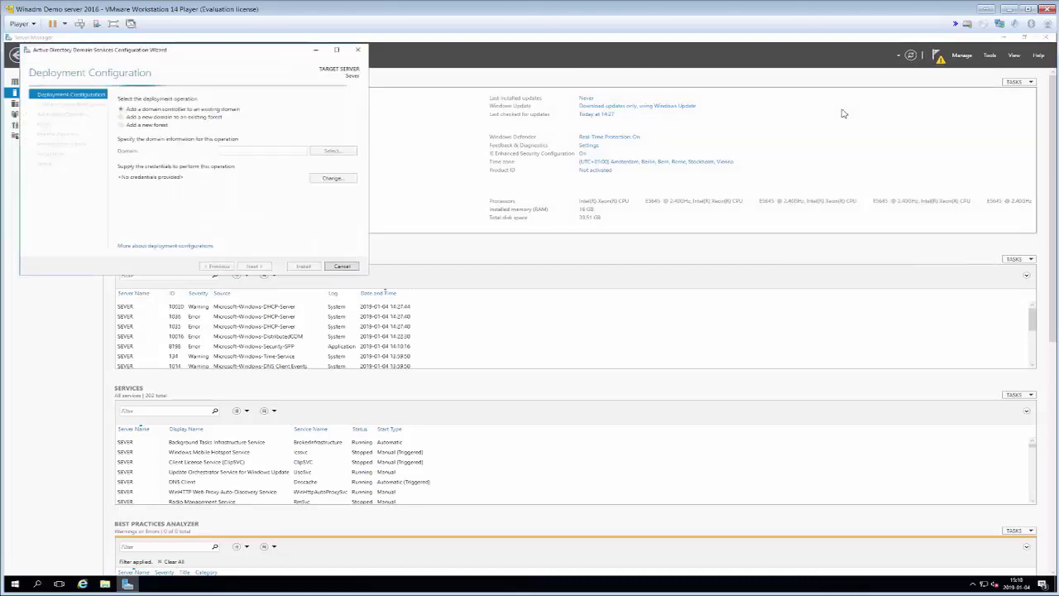
Move the AD DS Configuration Wizard window to the centre of the screen
drag(265, 52, 555, 108)
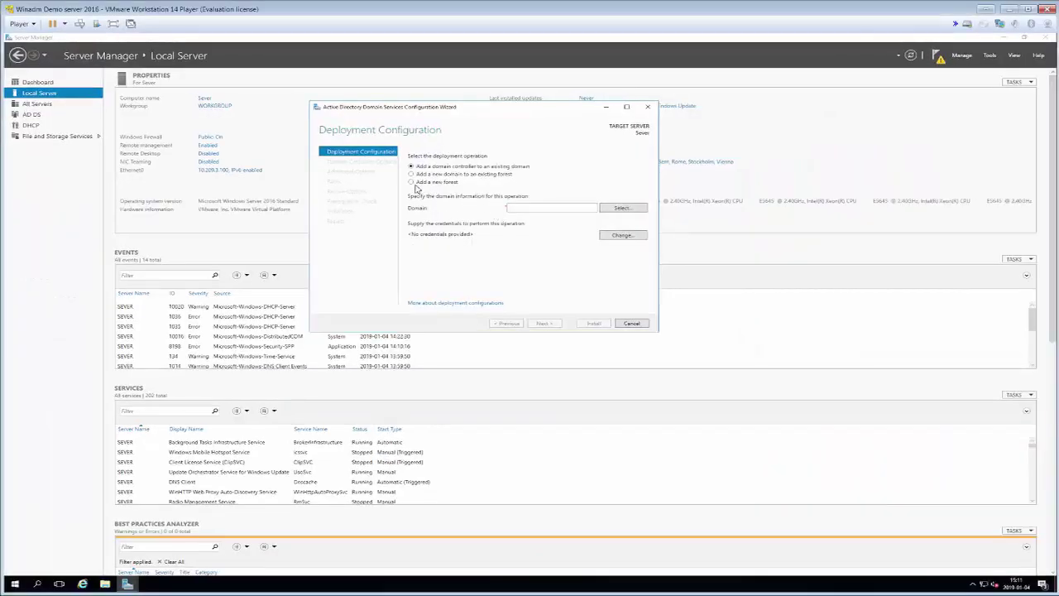
Create a new forest with root domain 'dSBj.sekz.local' and continue to Domain Controller Options
click(413, 182)
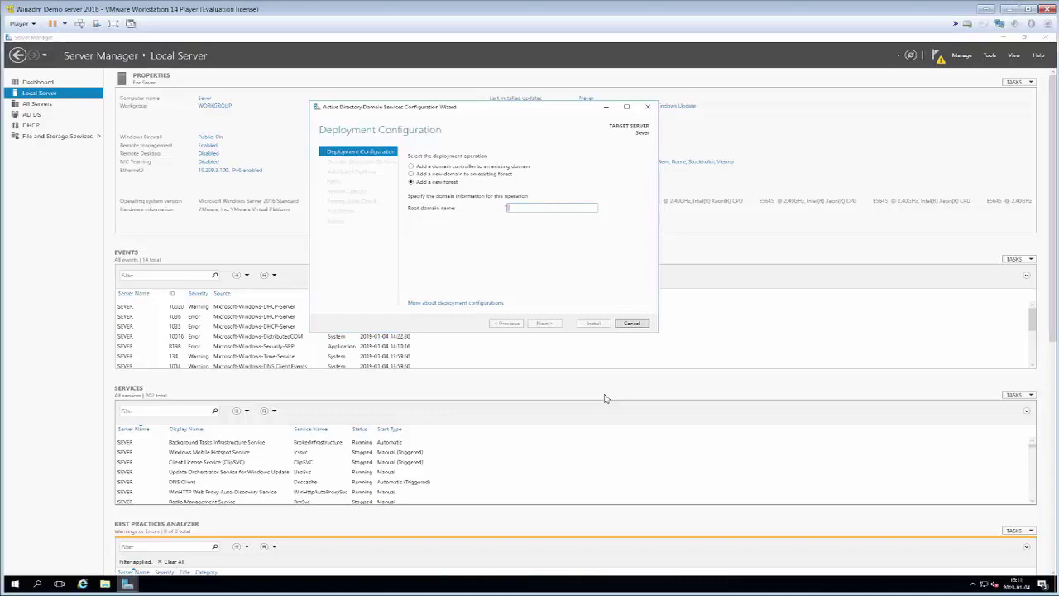
text(dSBj.sekz)
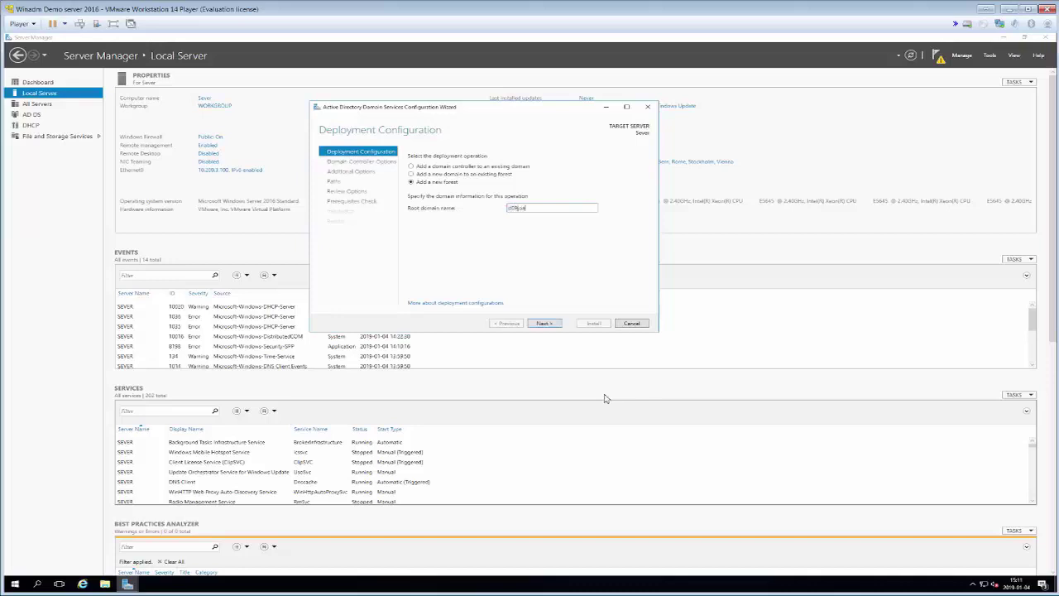
text(.local)
click(546, 323)
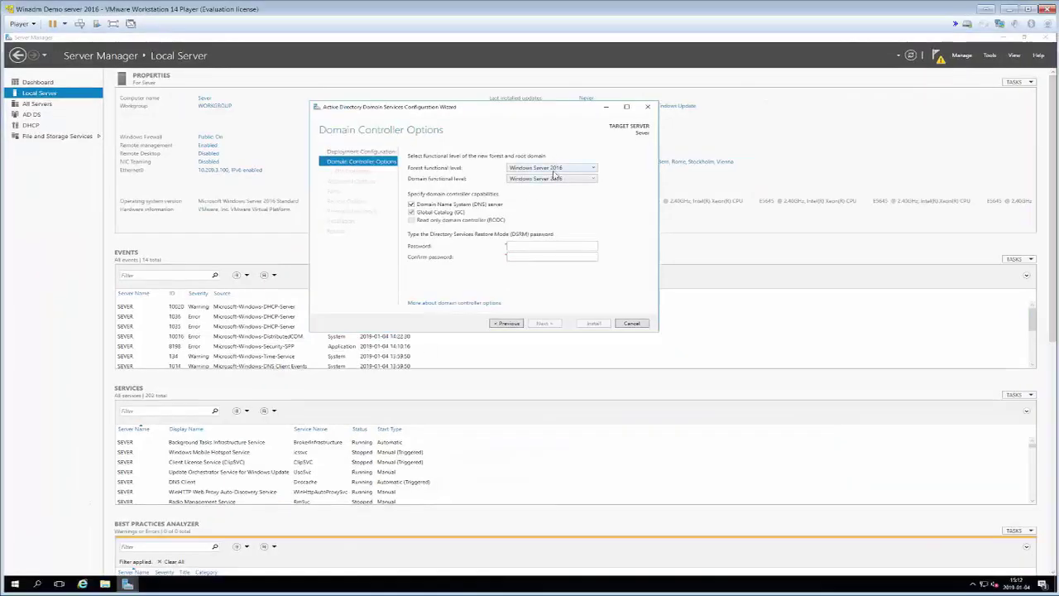
click(685, 230)
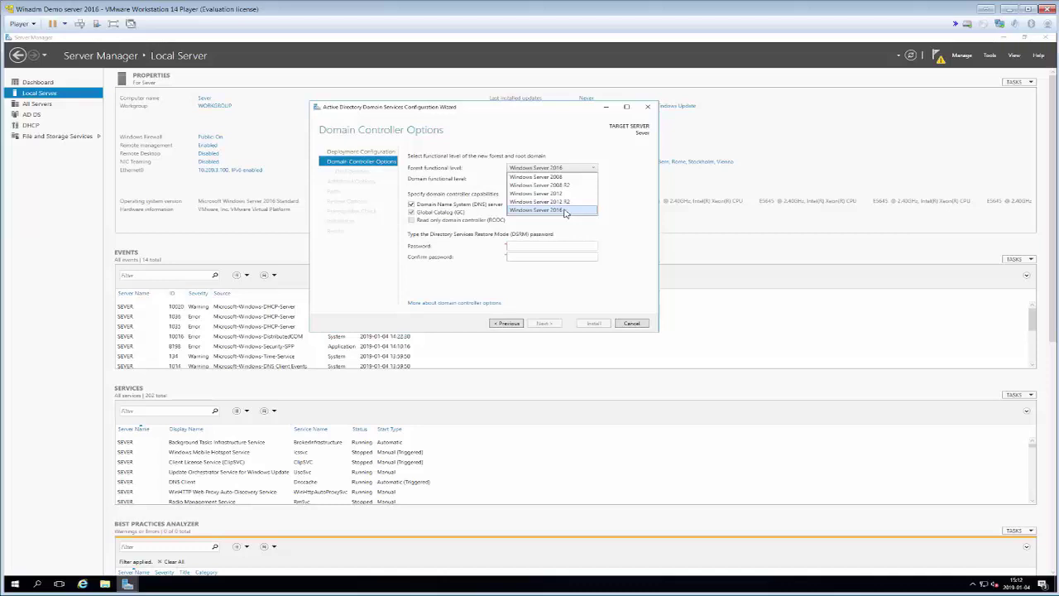
Choose Windows Server 2016 as the forest functional level
click(565, 210)
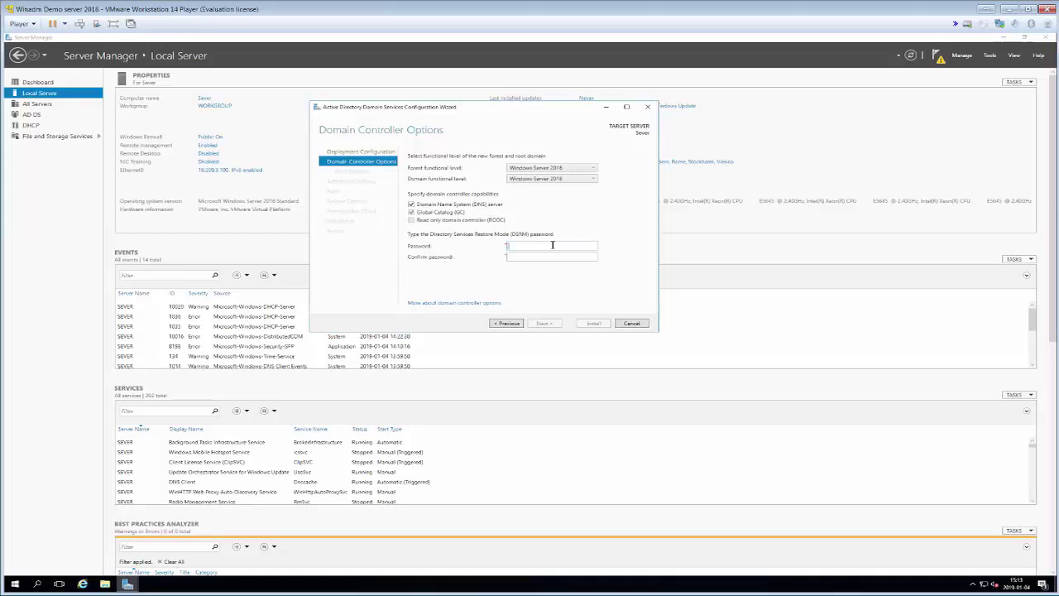
Enter and confirm the DSRM password, then advance to the DNS Options page
text(**************)
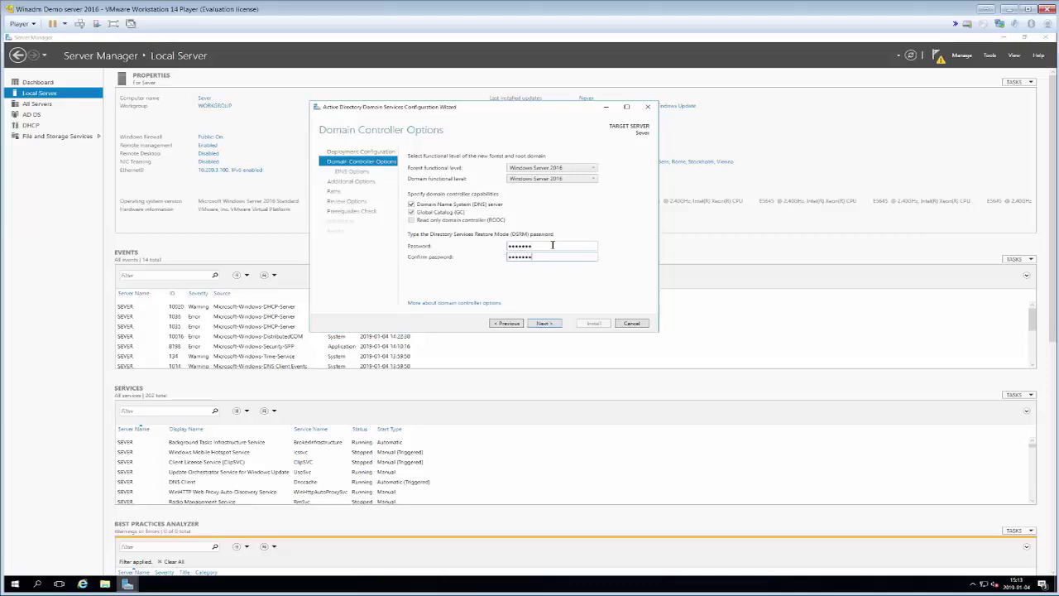
click(543, 322)
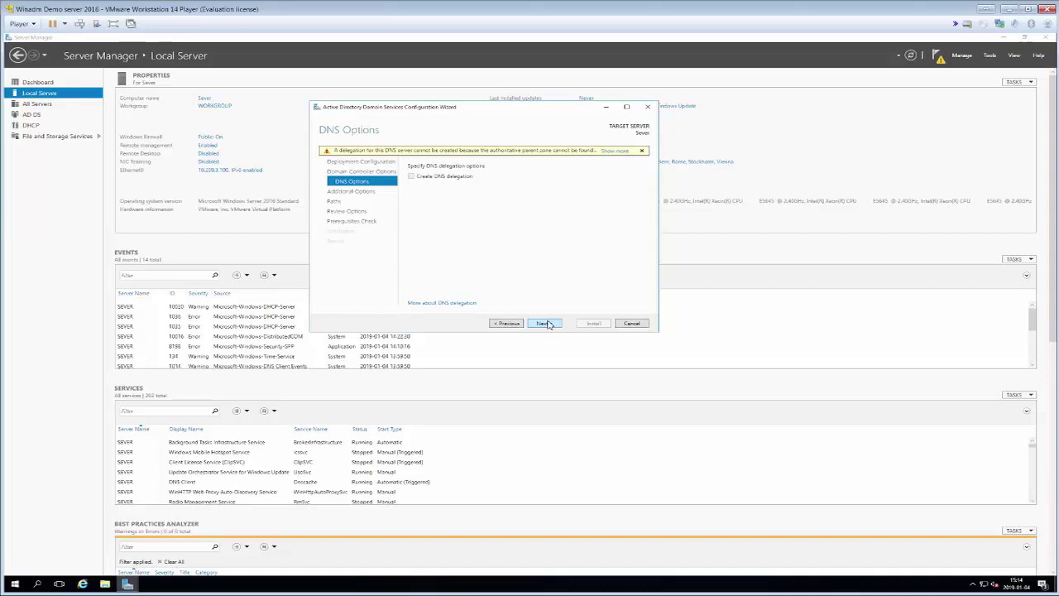
Accept the default DNS options, NetBIOS name and NTDS/SYSVOL paths, then read the review summary
click(547, 326)
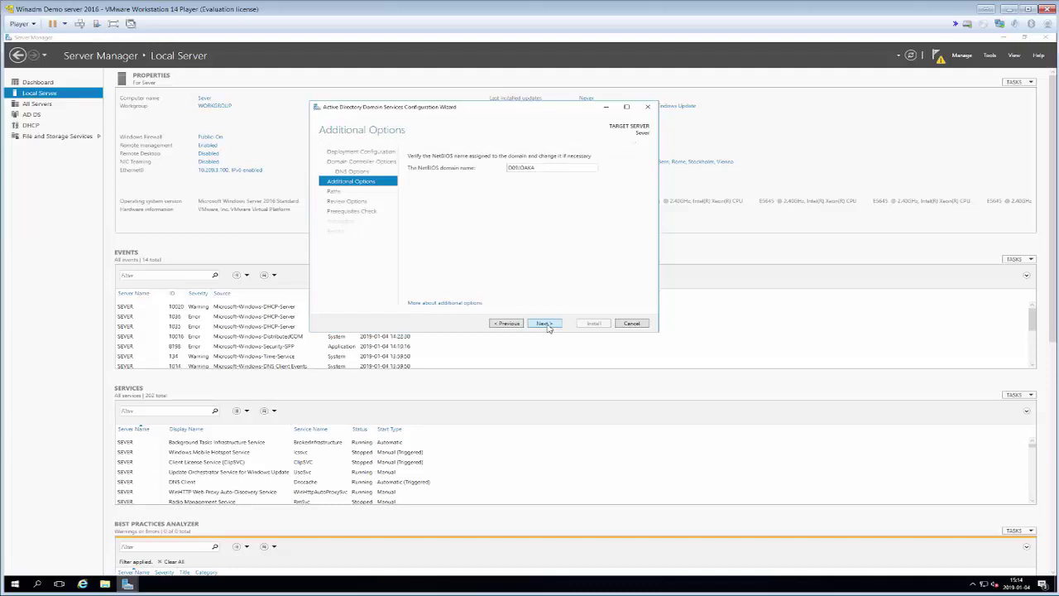
click(543, 324)
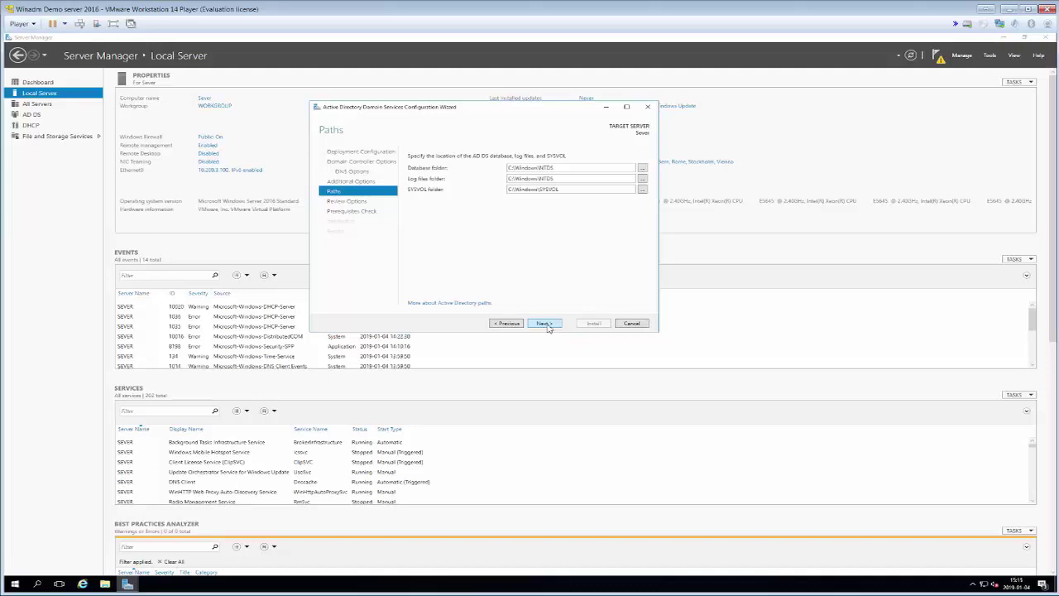
click(544, 323)
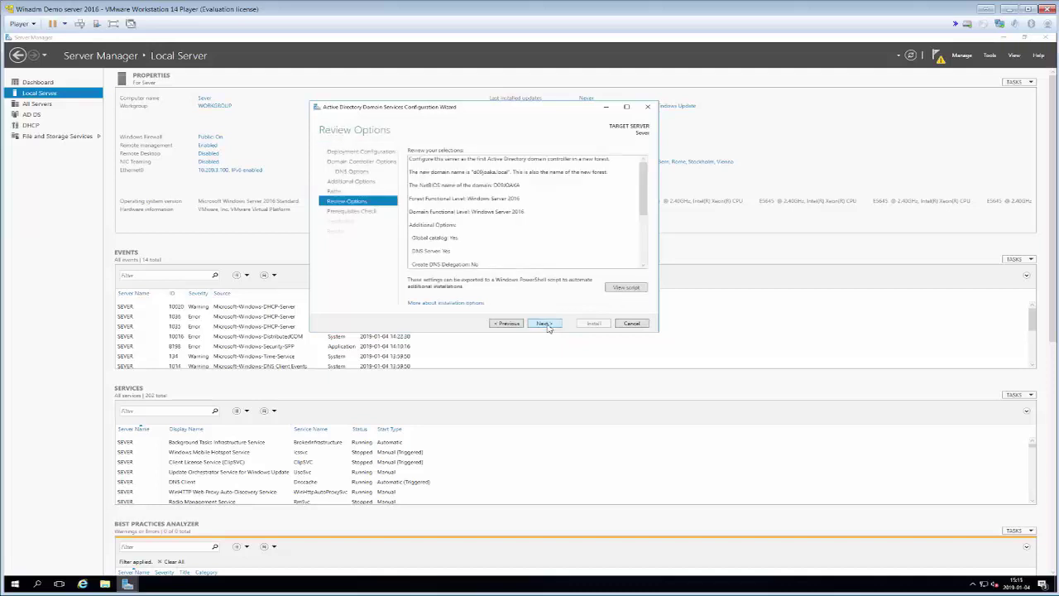
scroll(584, 241, down, 3)
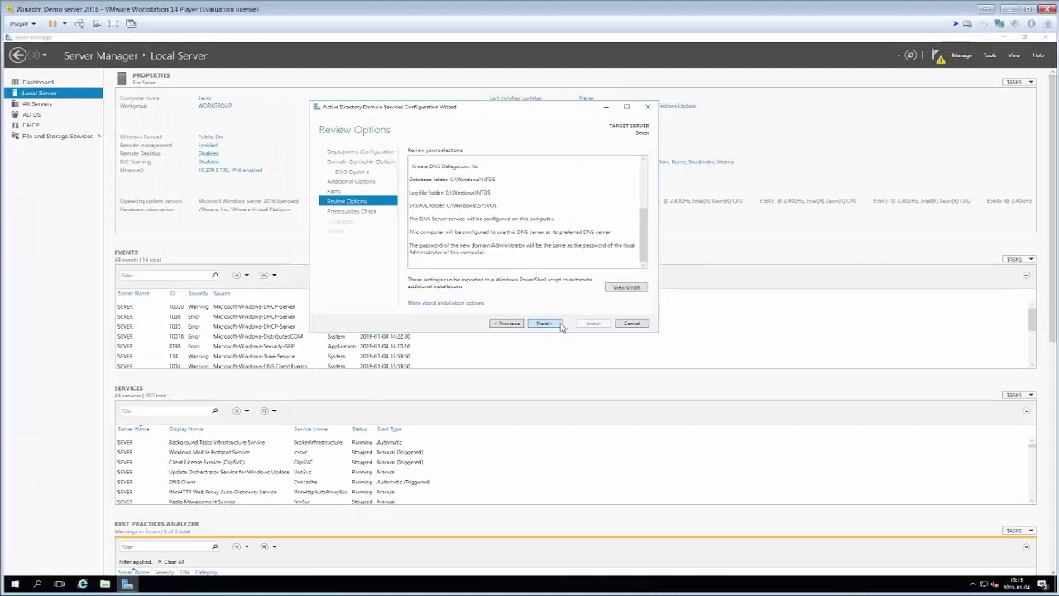
Pass the prerequisites check and install AD DS, letting the server reboot
click(561, 324)
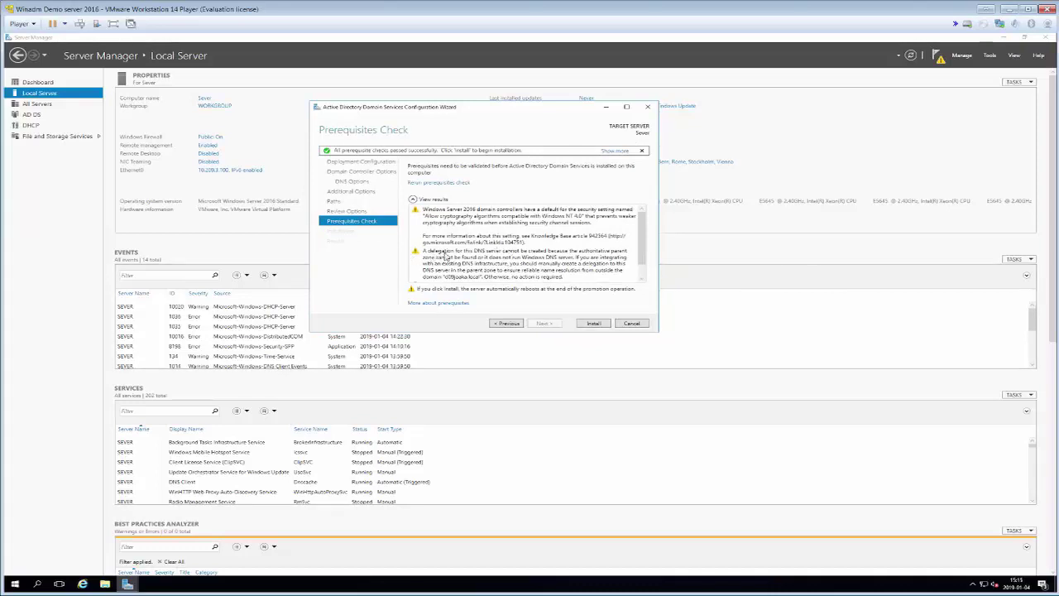
scroll(590, 263, down, 2)
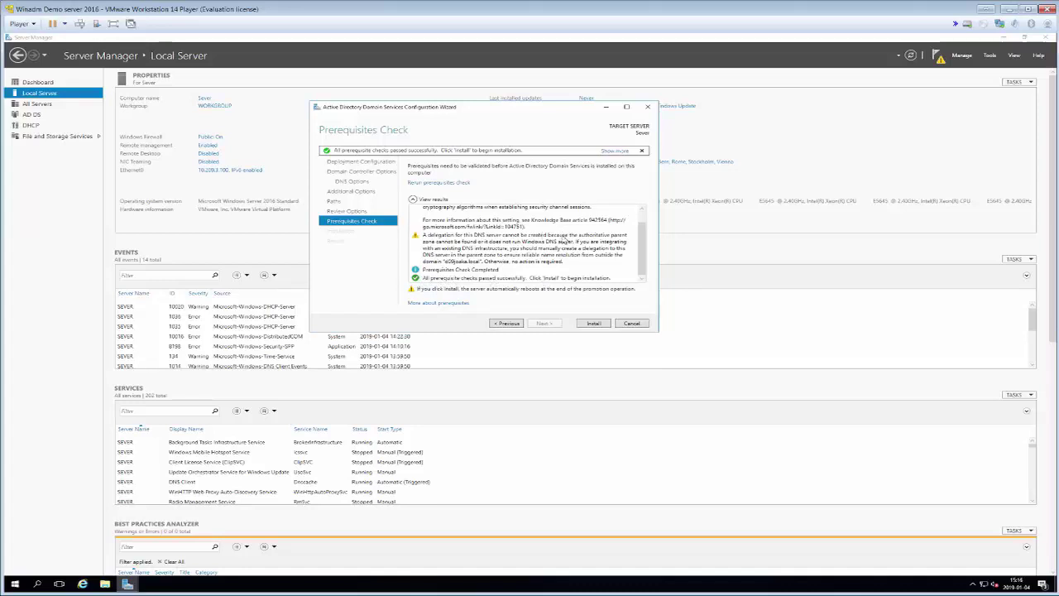
click(595, 323)
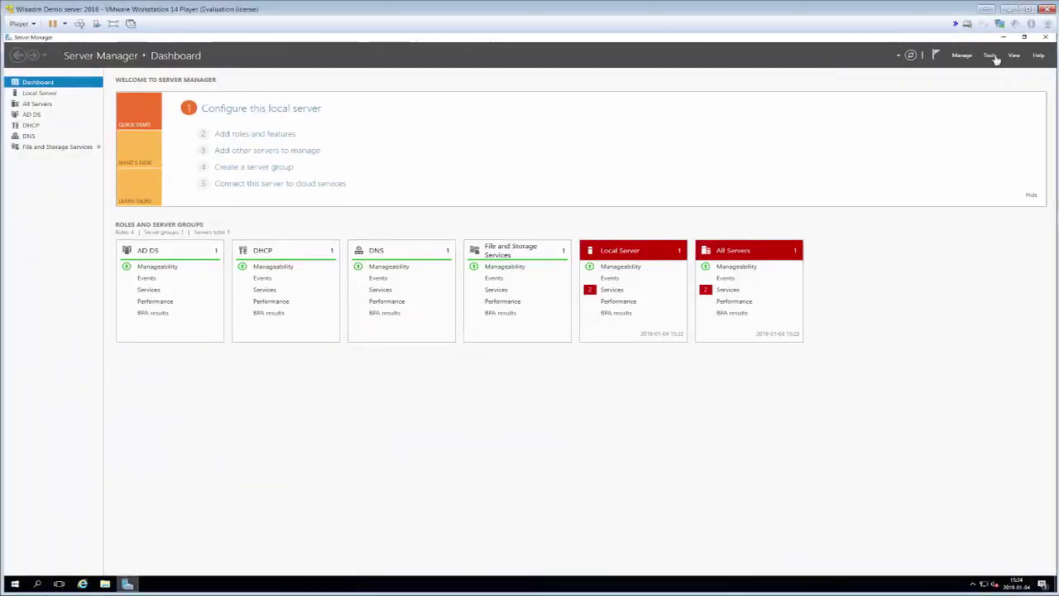
Open the DHCP console full-screen and expand the server node
click(990, 55)
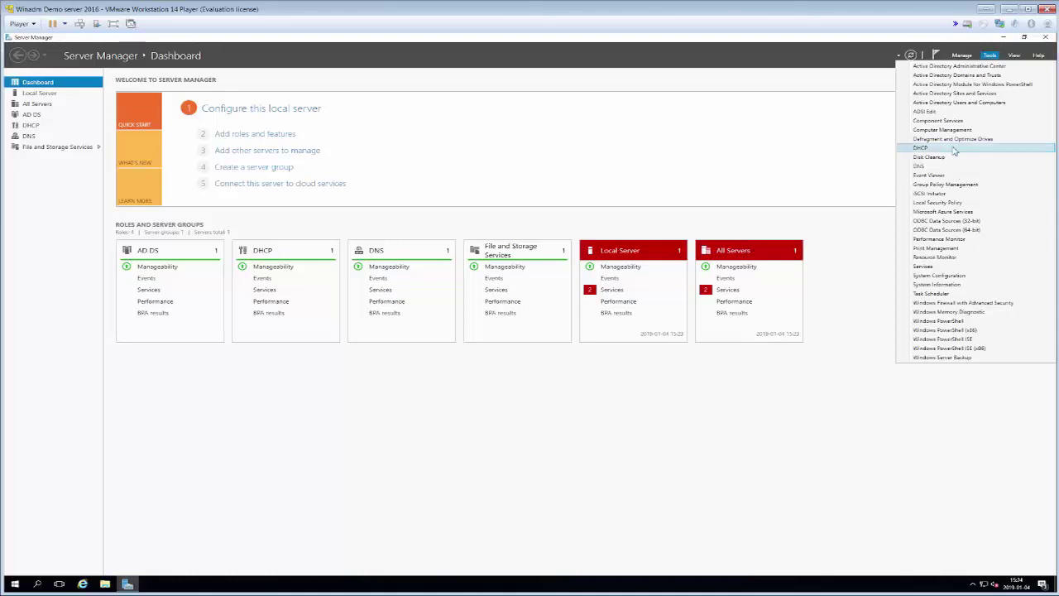
click(956, 148)
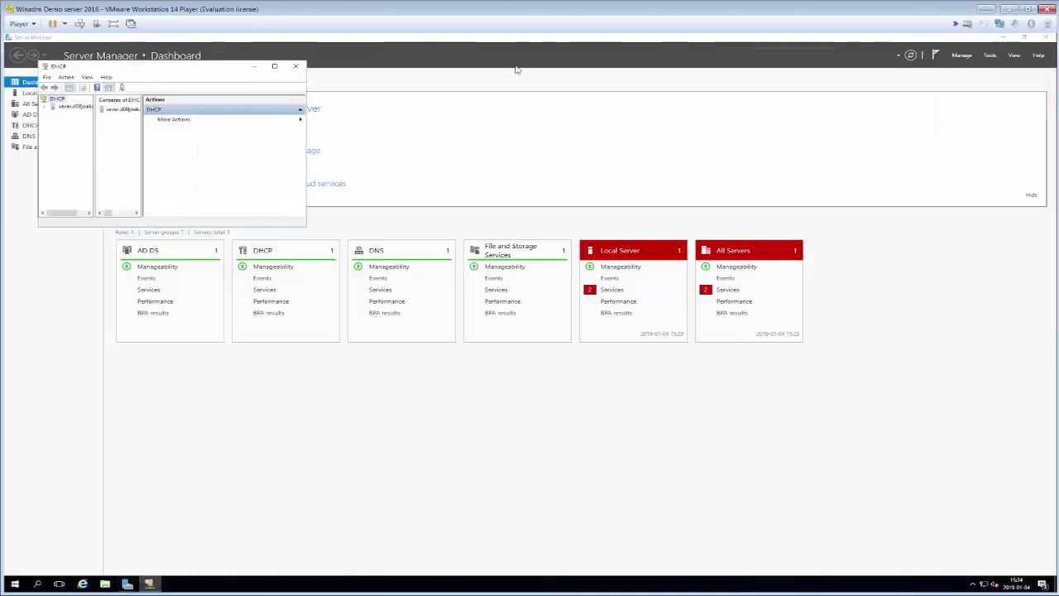
click(273, 66)
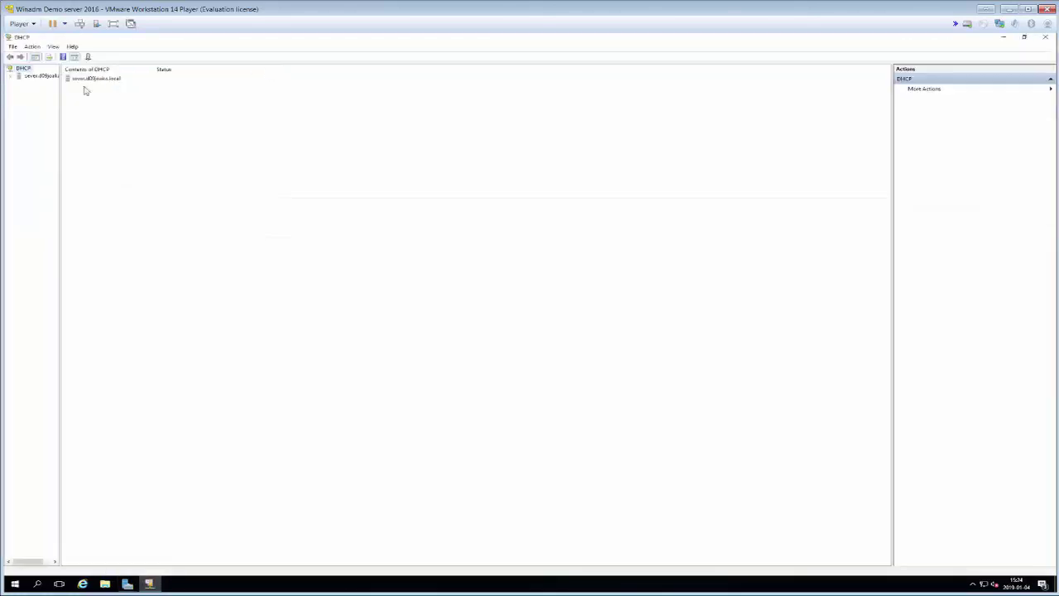
click(10, 76)
drag(61, 103, 236, 118)
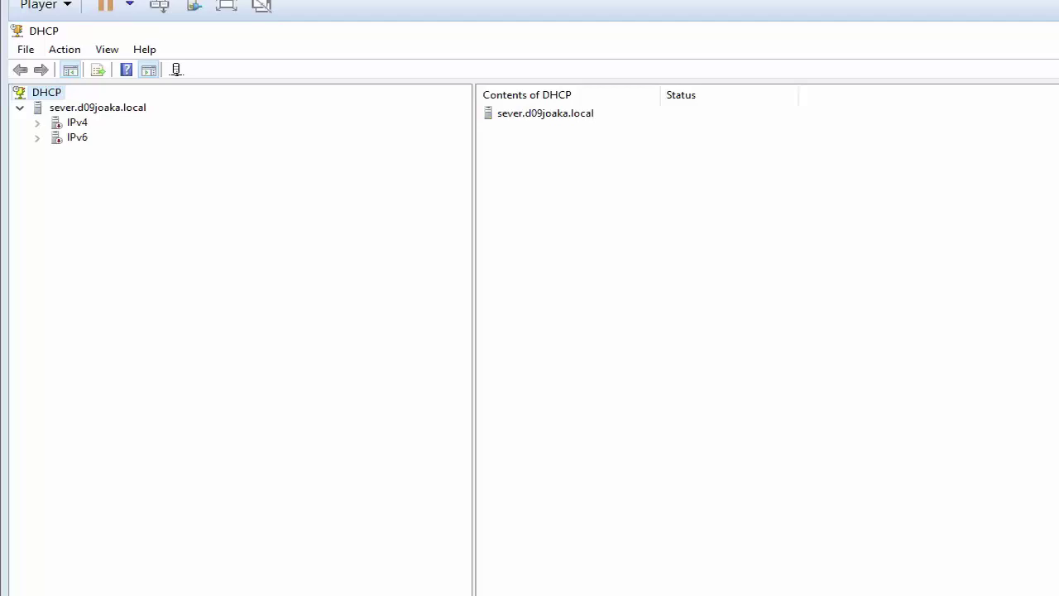
Authorize the DHCP server, check the ClientPS scope 10.209.3.0 under IPv4, and close the console
right_click(128, 109)
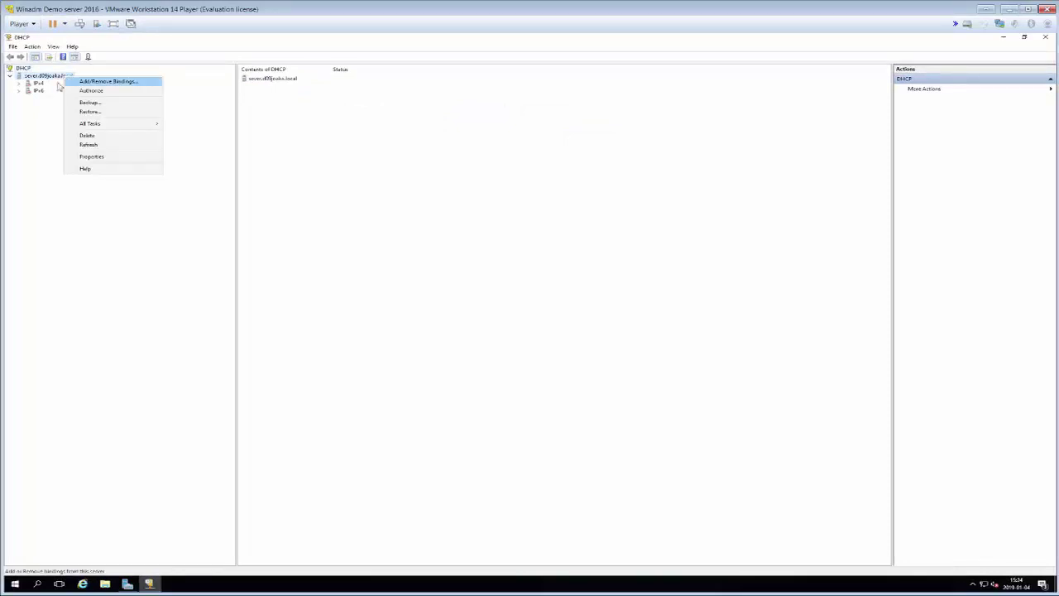
click(91, 90)
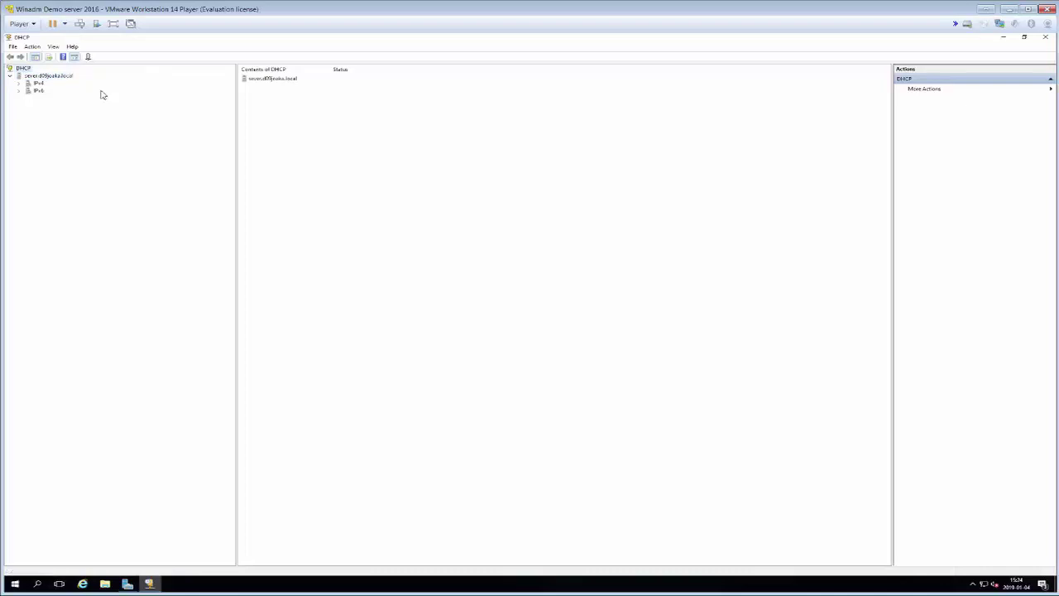
click(18, 84)
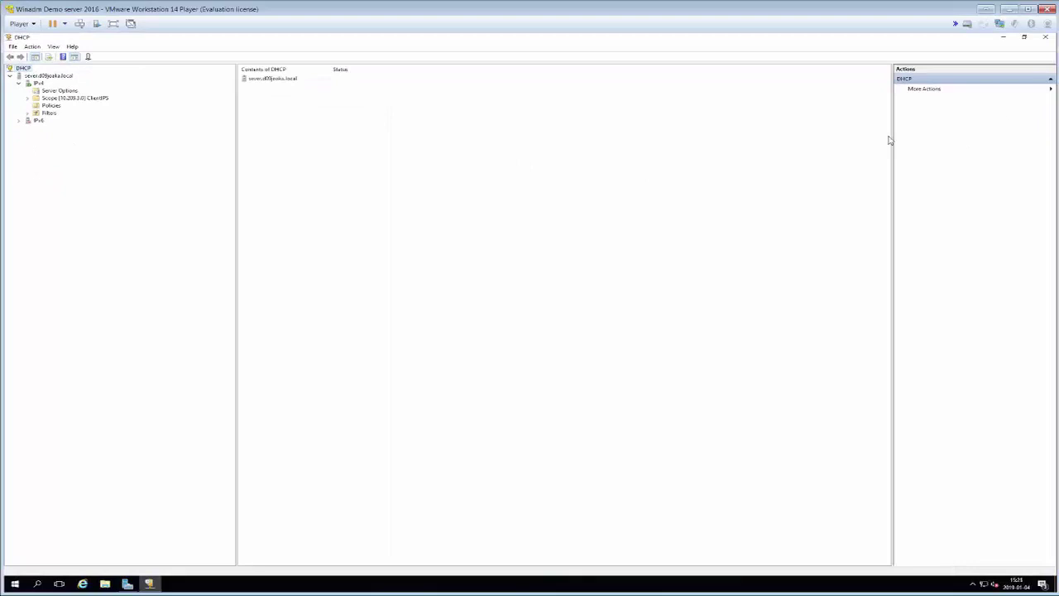
click(46, 76)
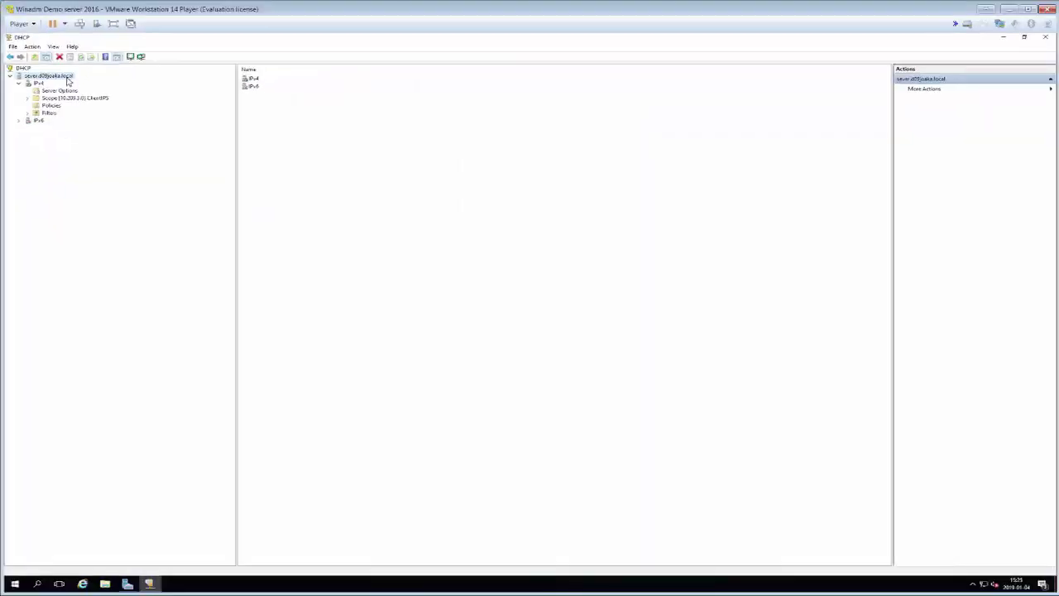
right_click(69, 77)
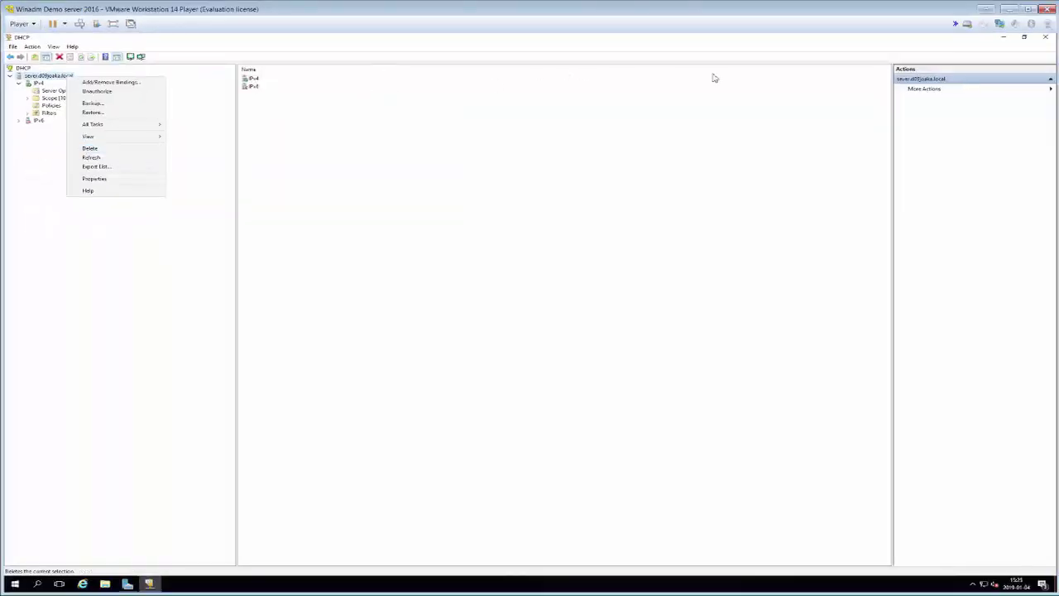
click(1046, 37)
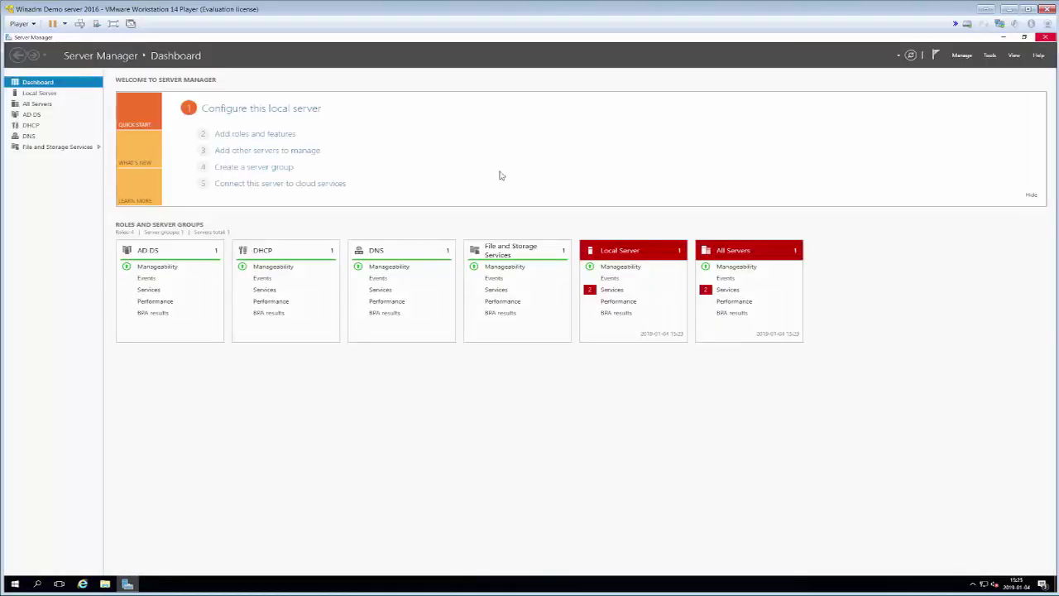
Open DNS Manager and browse d09joaka.local to the _tcp folder's _gc, _kerberos, _kpasswd and _ldap records
click(989, 56)
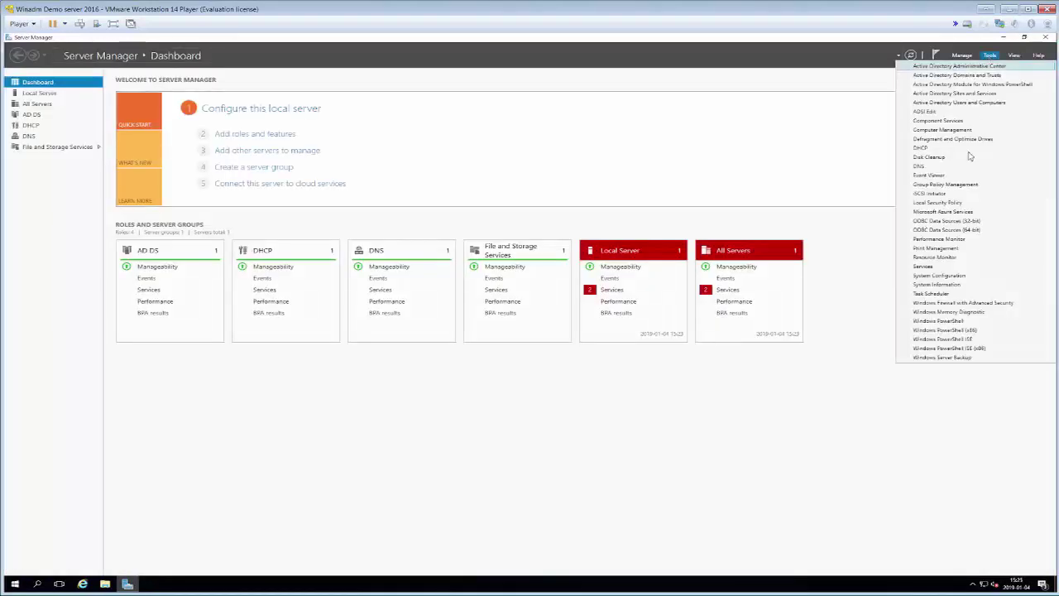
click(926, 171)
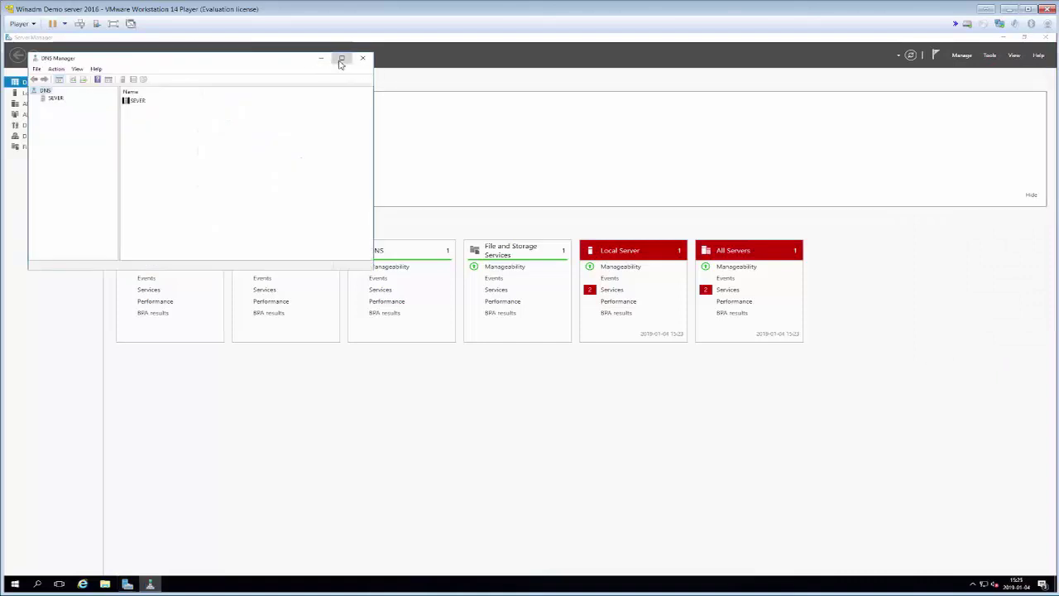
click(340, 60)
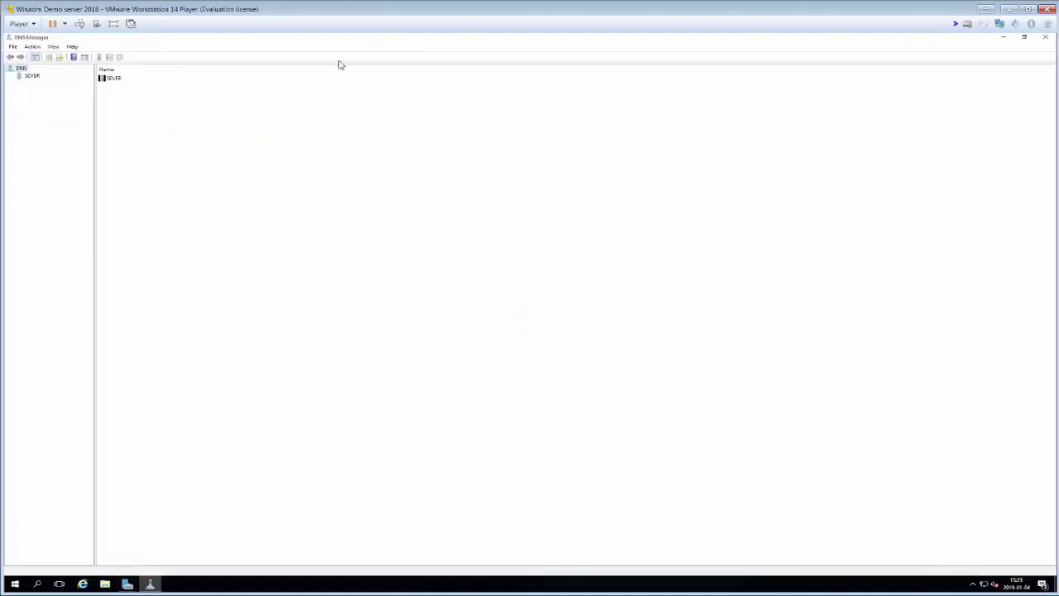
click(32, 76)
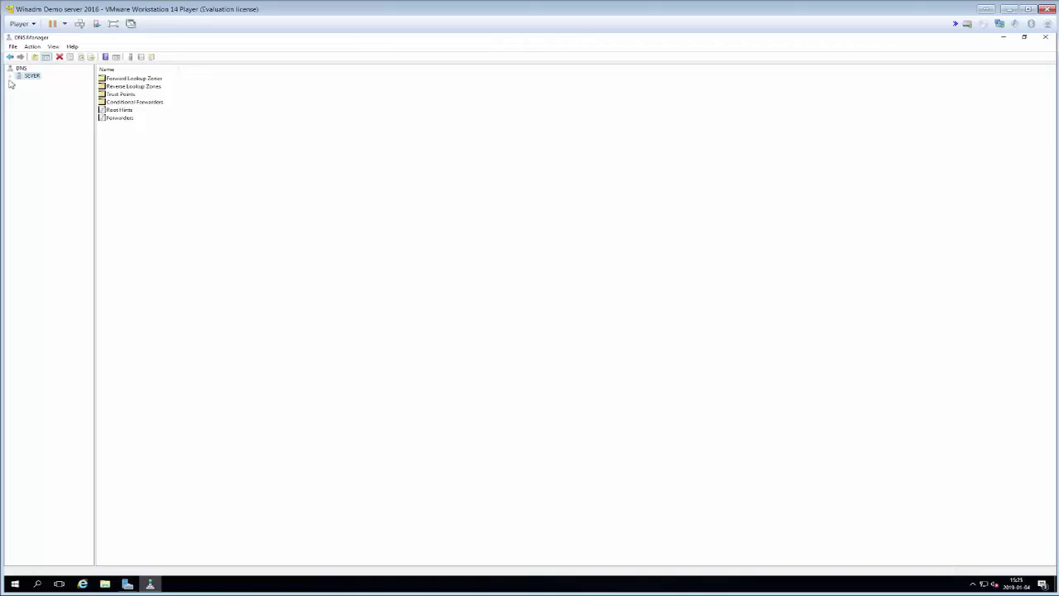
click(11, 76)
click(20, 84)
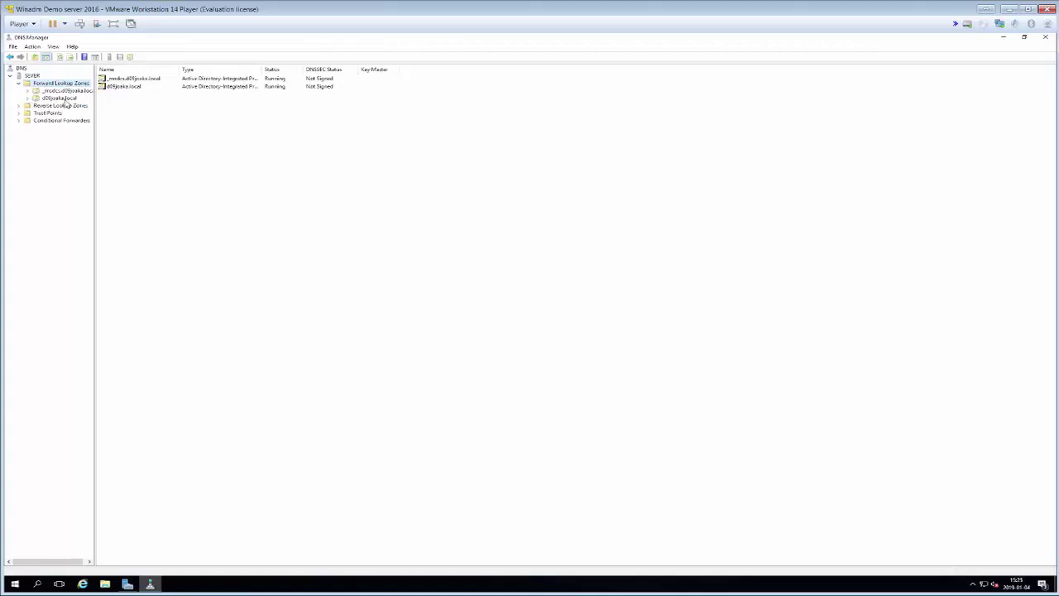
click(64, 99)
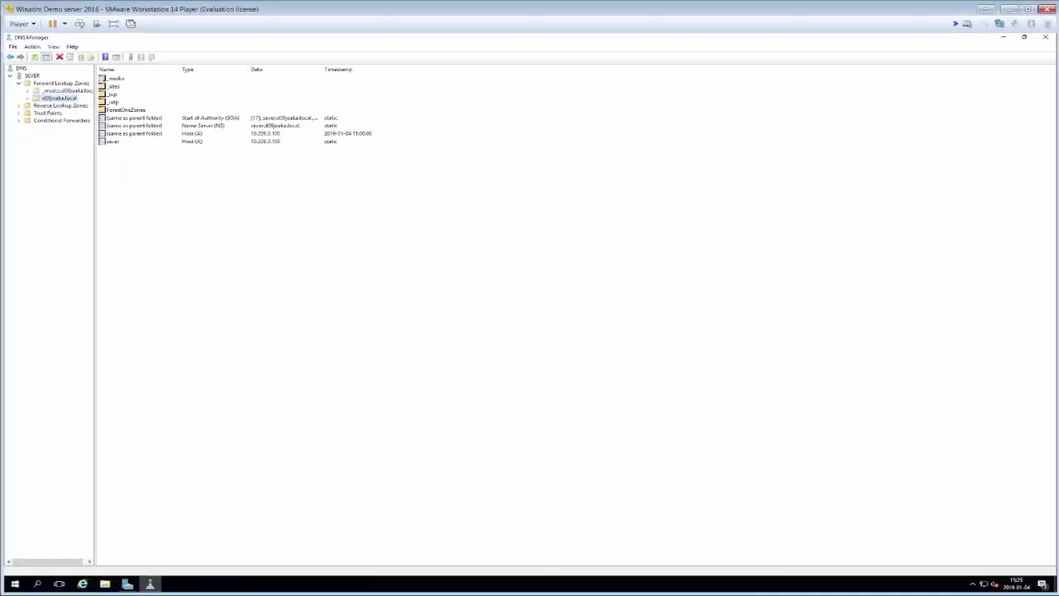
double_click(121, 95)
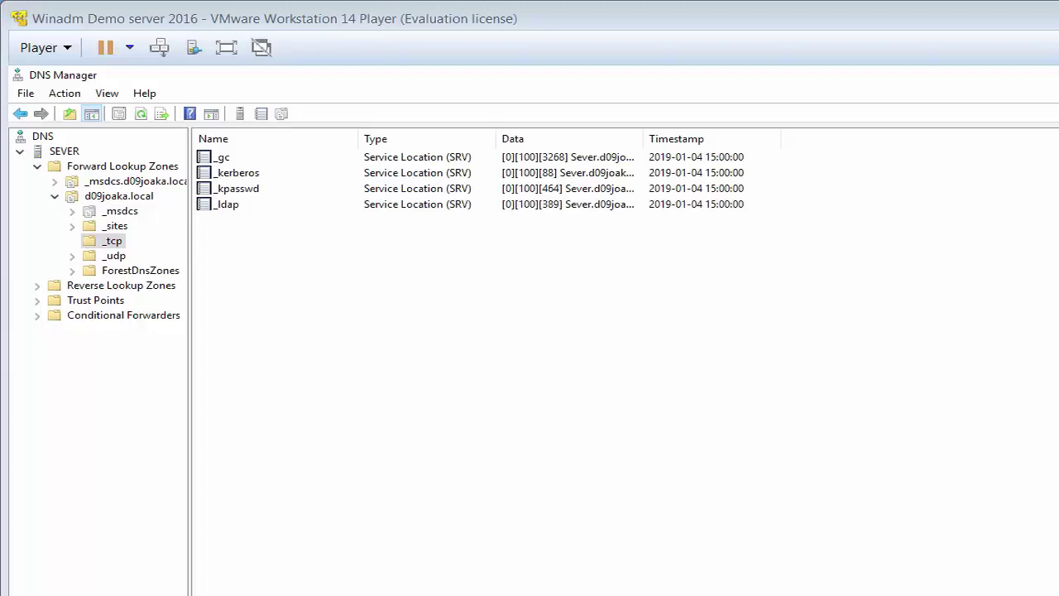
right_click(68, 152)
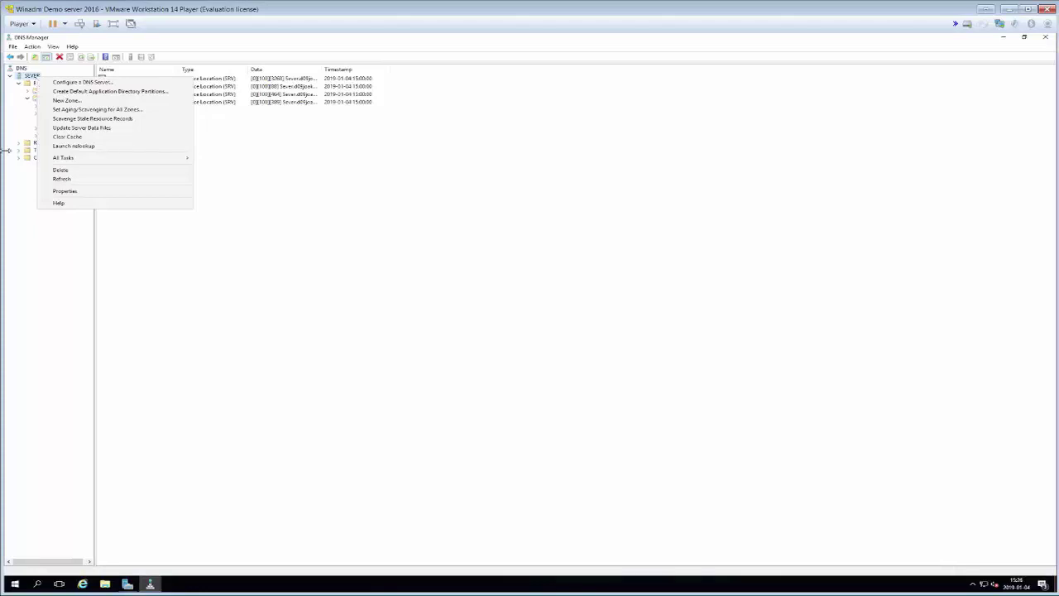
Check that SEVER's DNS forwarder is 10.5.252.201, then return to the d09joaka.local zone records
click(88, 193)
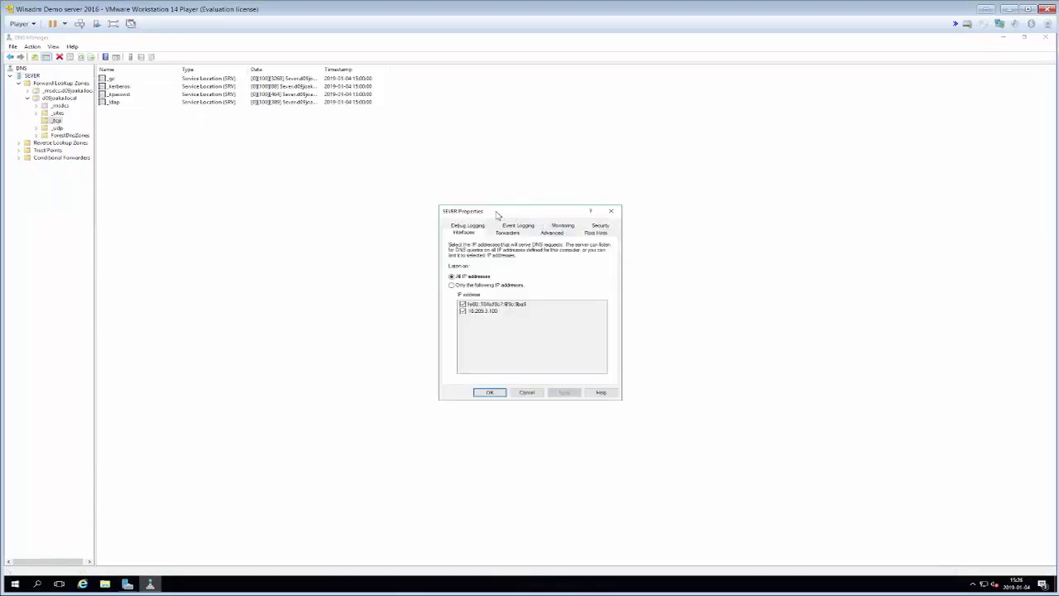
drag(497, 214, 488, 160)
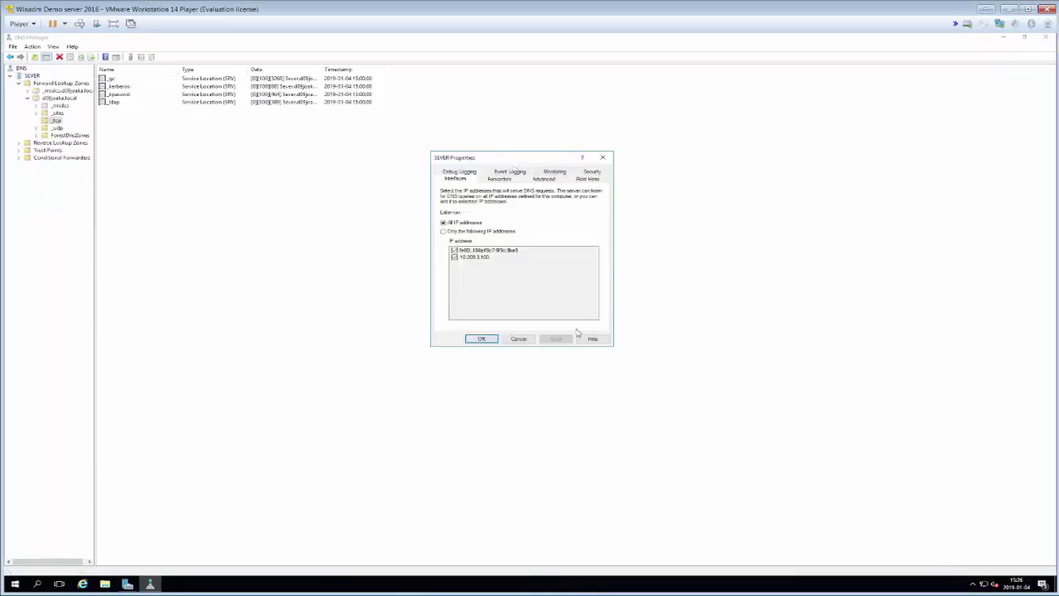
click(500, 179)
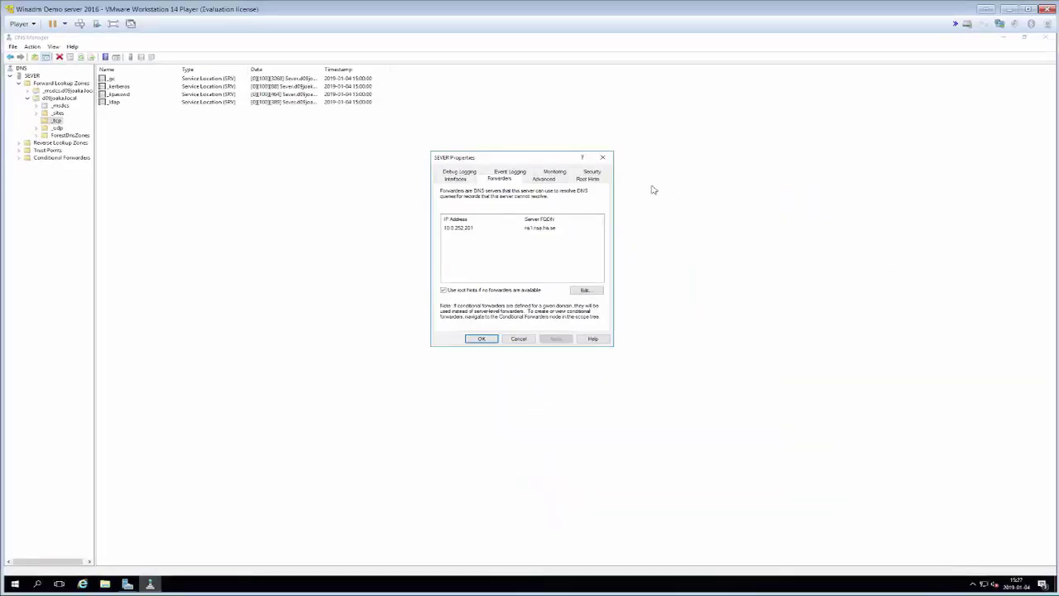
click(606, 160)
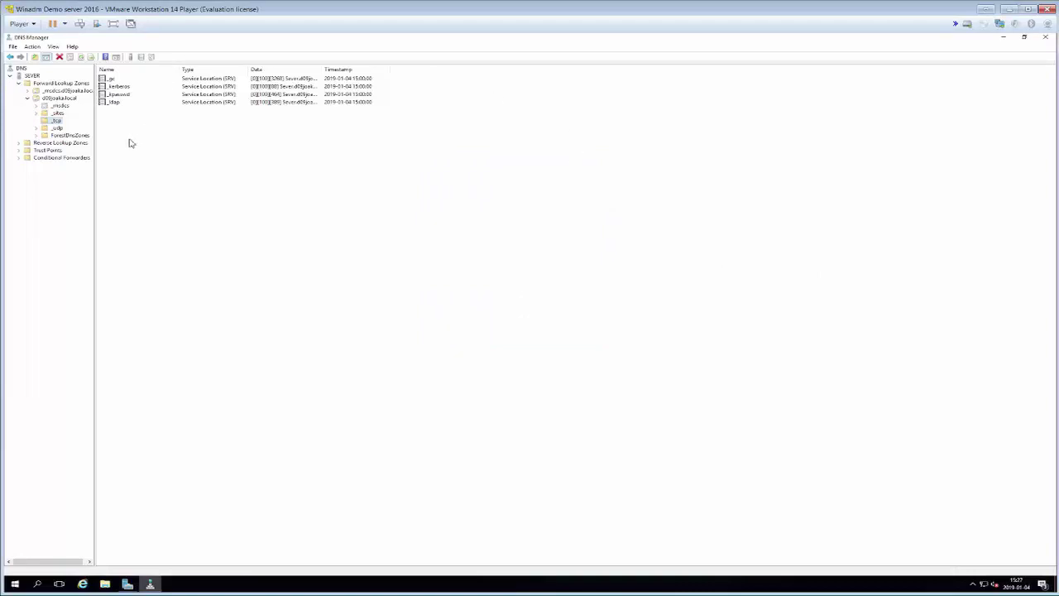
click(65, 99)
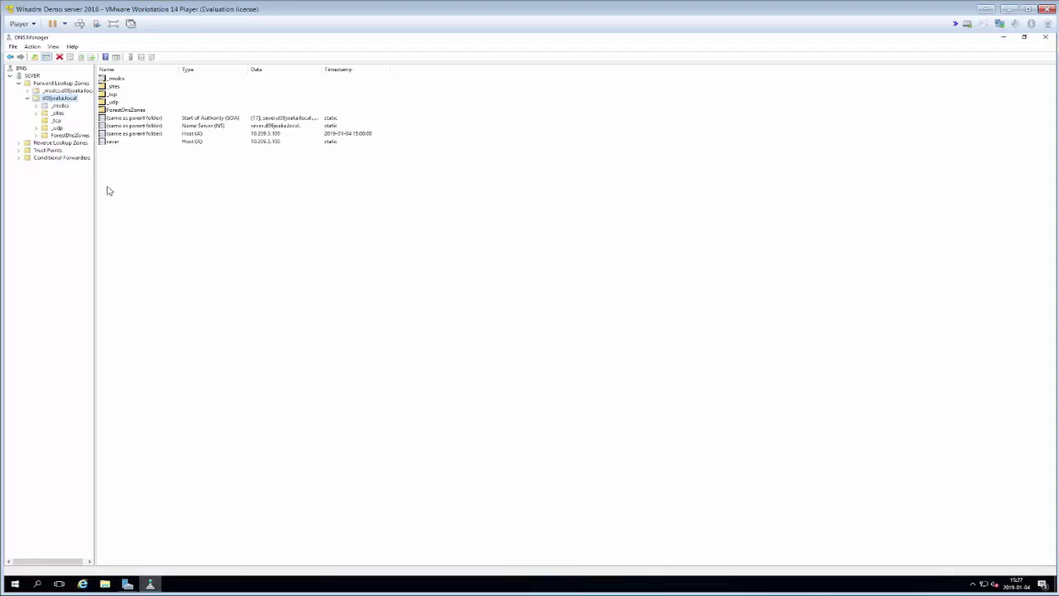
Begin a new Alias (CNAME) record named server in the d09joaka.local zone
right_click(129, 169)
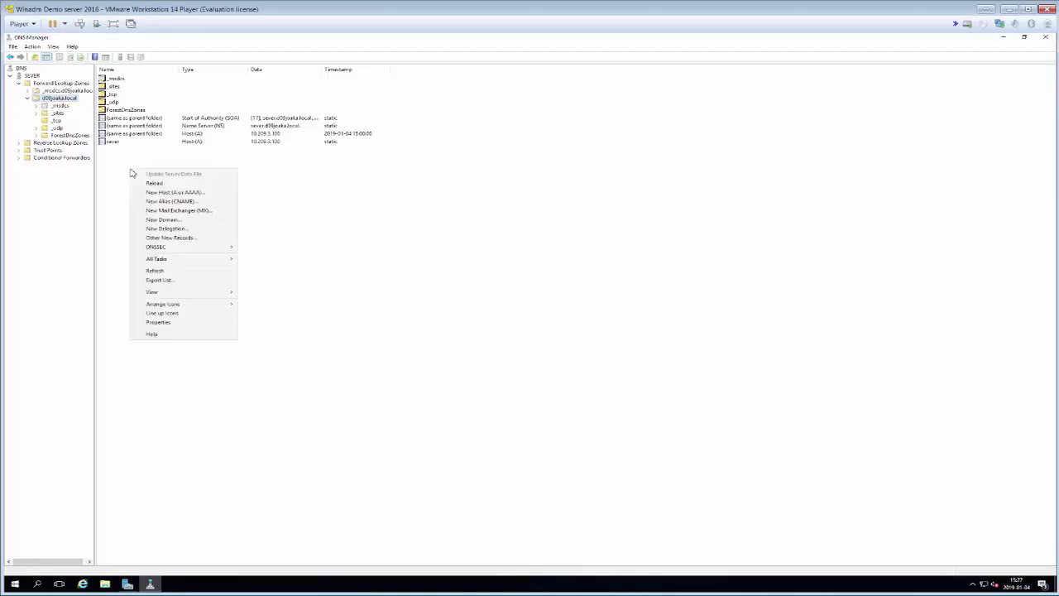
click(173, 202)
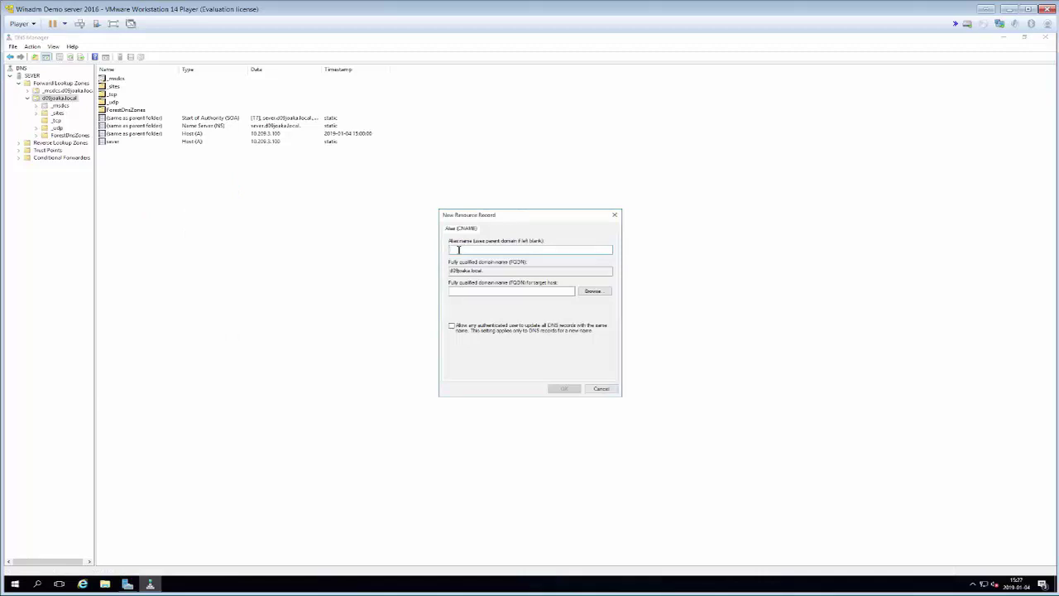
text(server)
Point the server alias at server.d09joaka.local and create the record
click(479, 293)
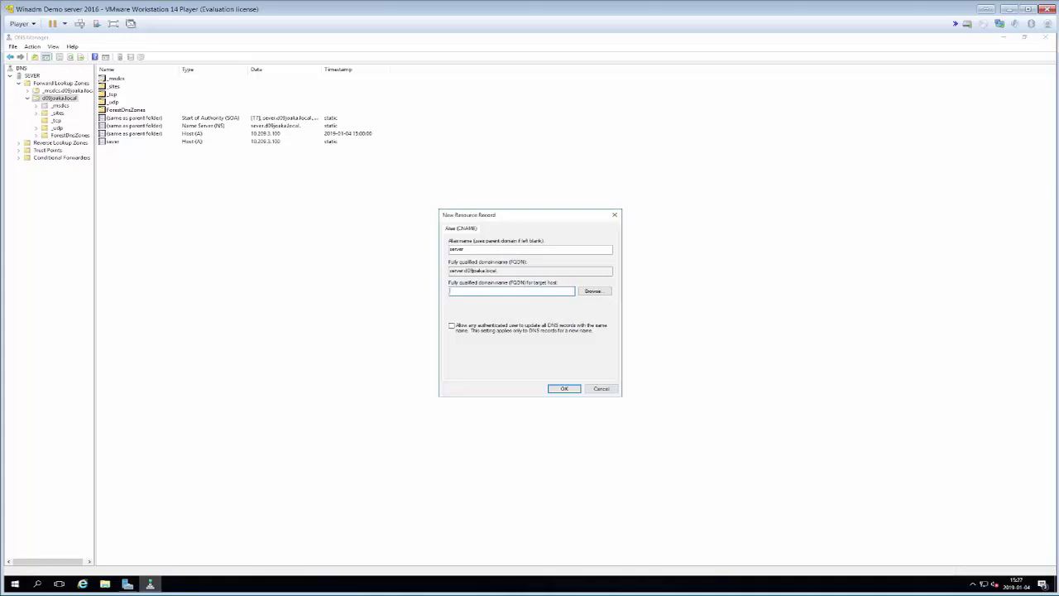
click(601, 295)
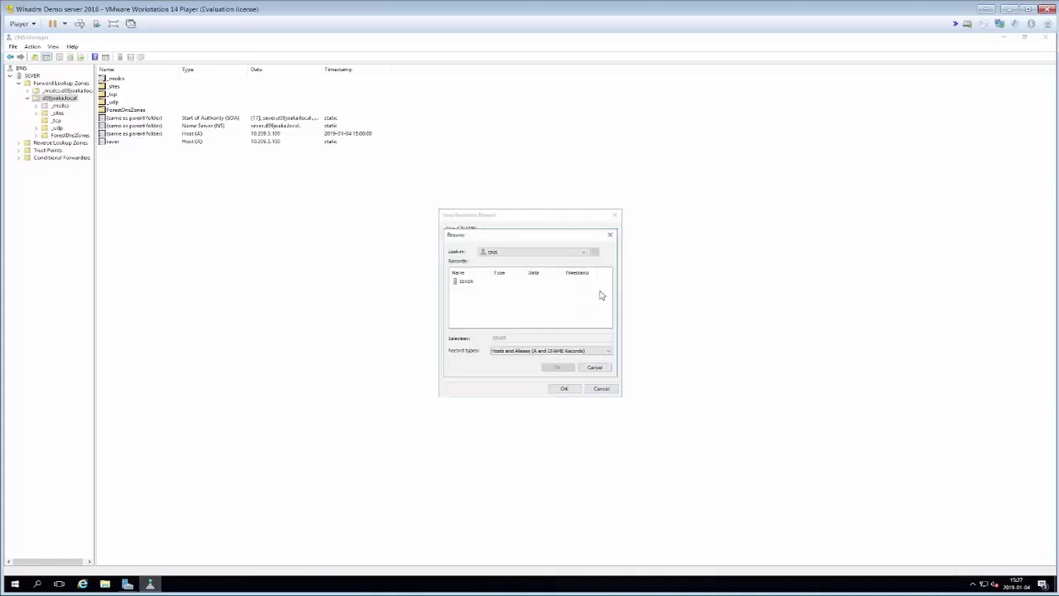
click(467, 281)
click(559, 368)
double_click(477, 282)
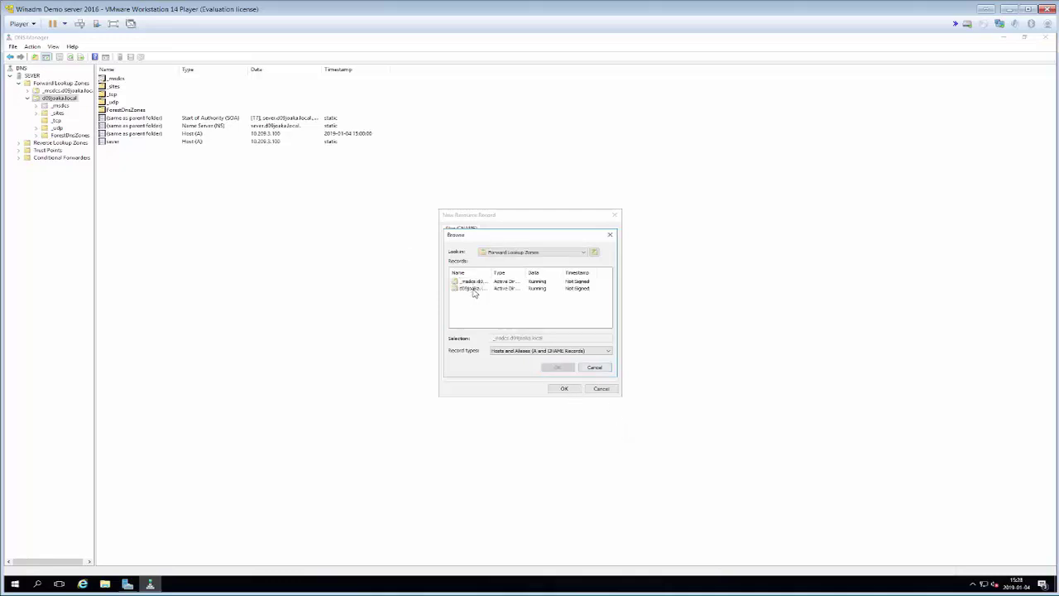
double_click(473, 288)
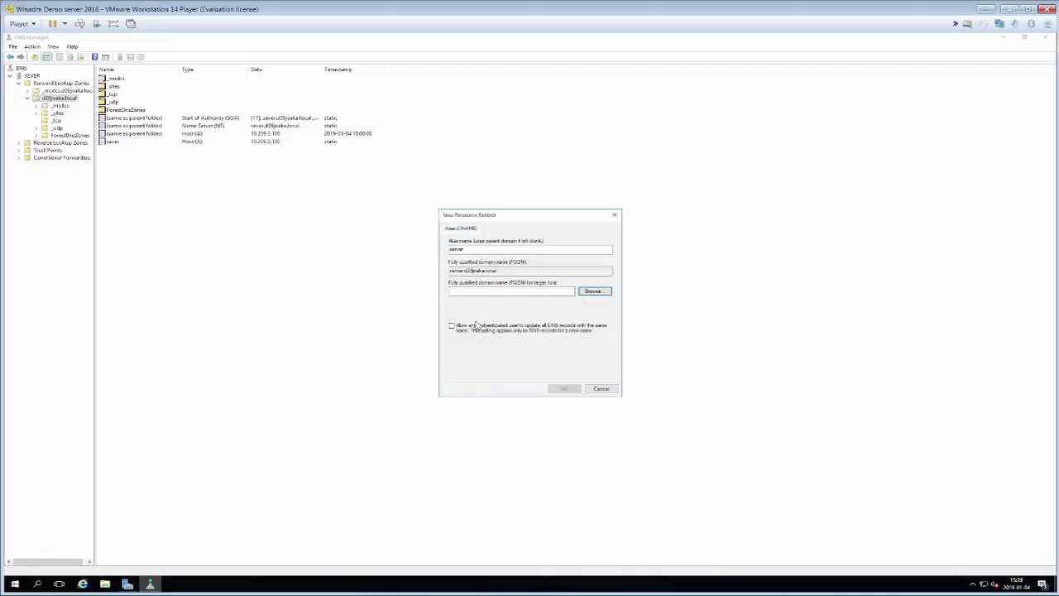
key(Escape)
click(485, 290)
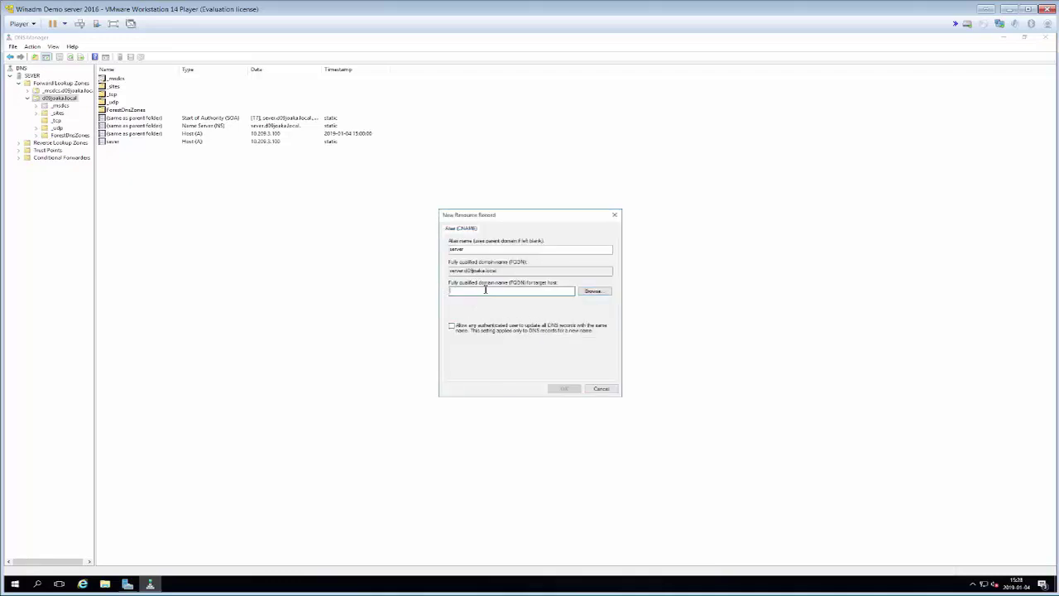
text(server.d09joaka.local)
click(564, 389)
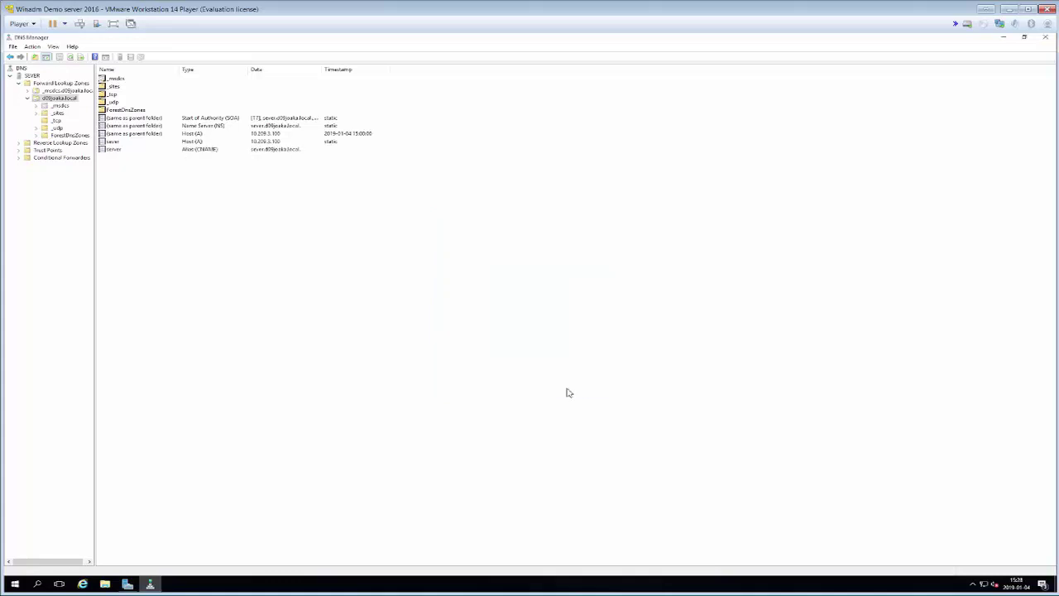
Select the new server alias record and close DNS Manager
click(295, 152)
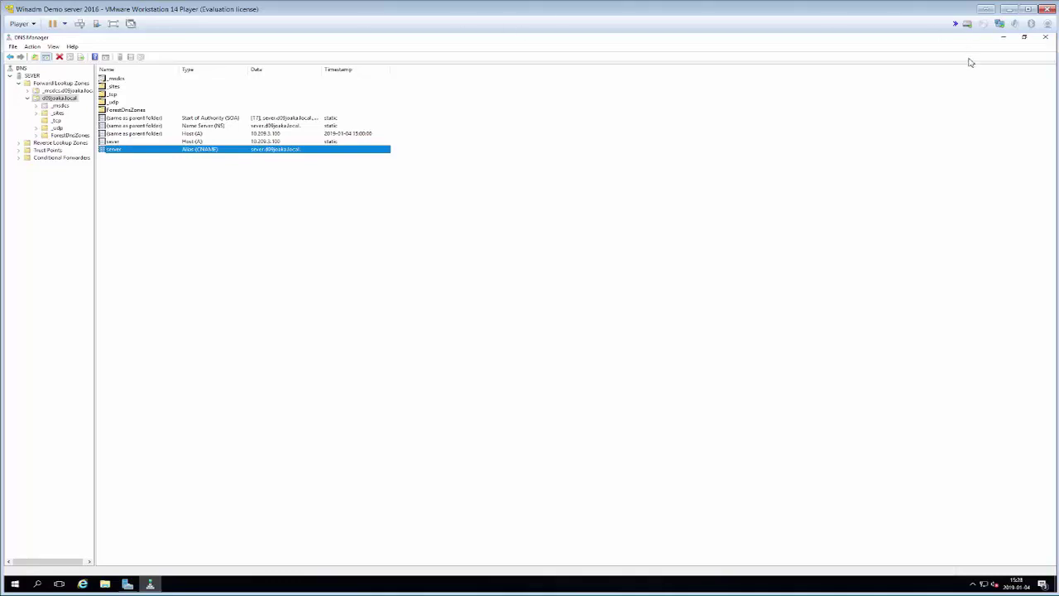
click(1046, 37)
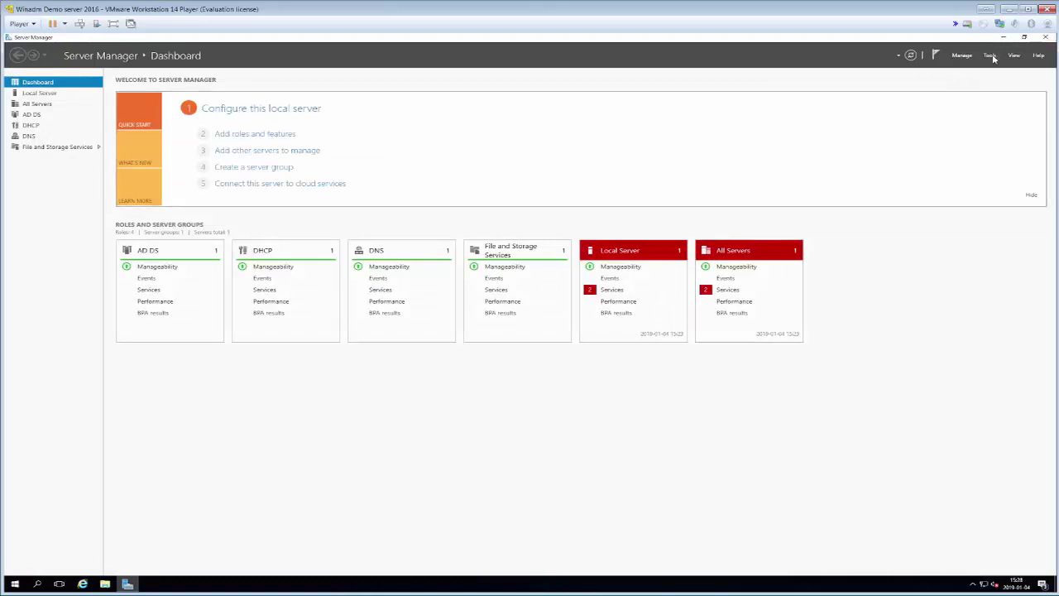
Open Active Directory Users and Computers full-screen and browse d09joaka.local's Domain Controllers, Computers and Users
click(991, 56)
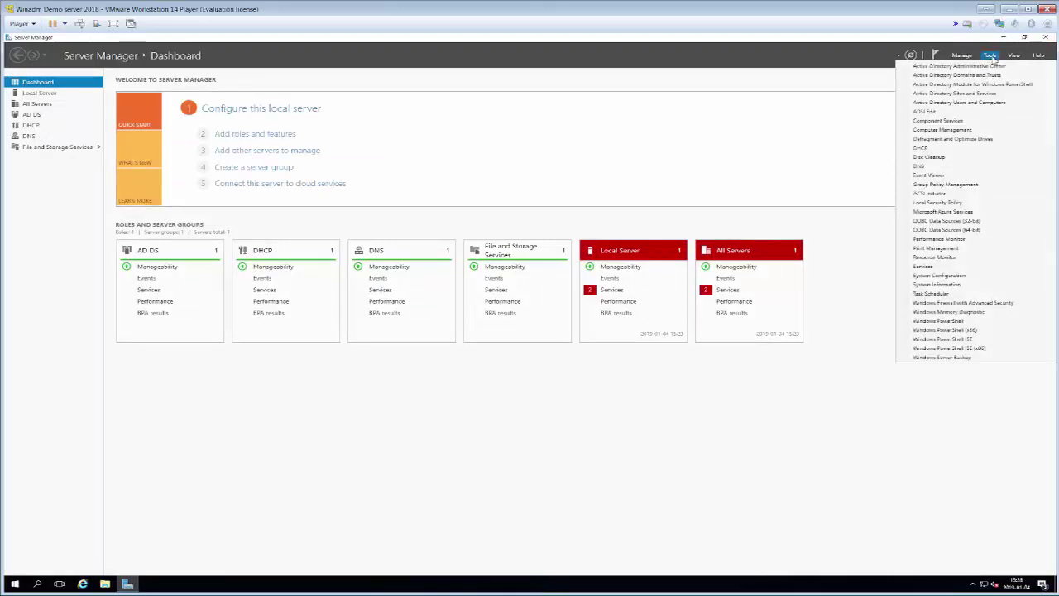
click(956, 103)
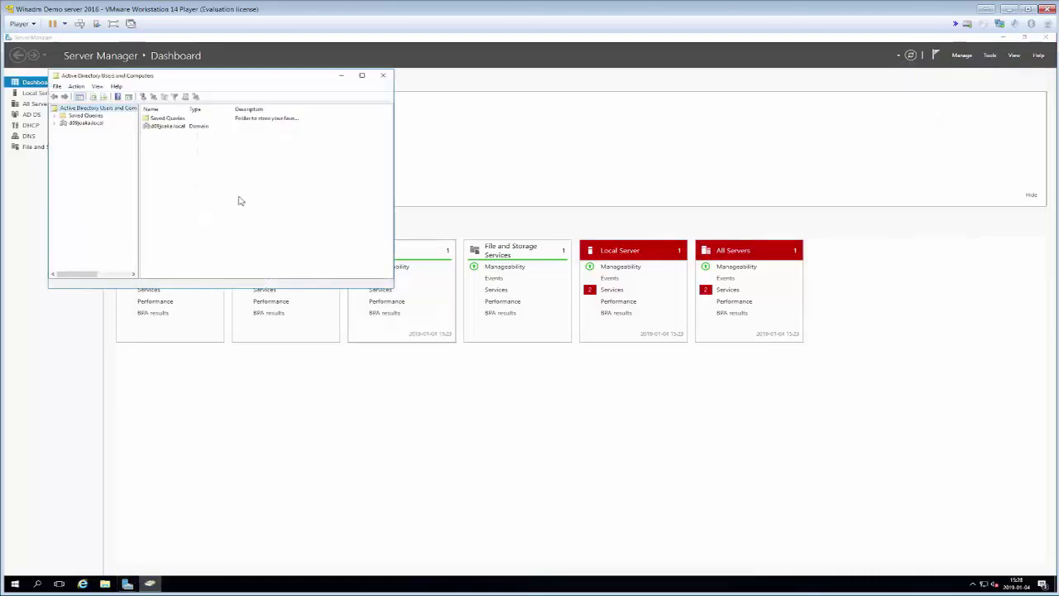
click(361, 76)
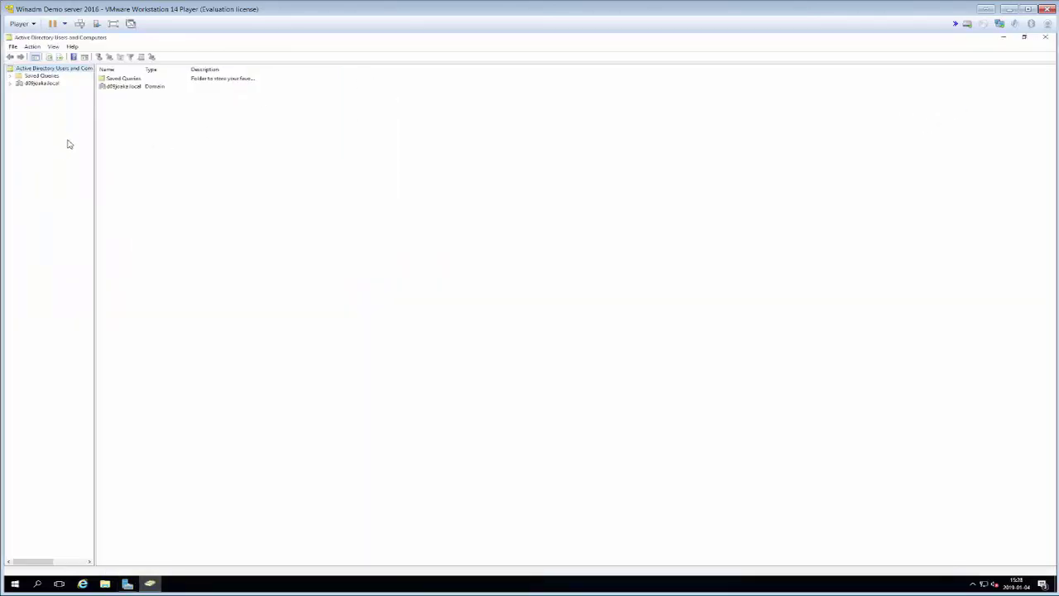
drag(96, 125, 217, 130)
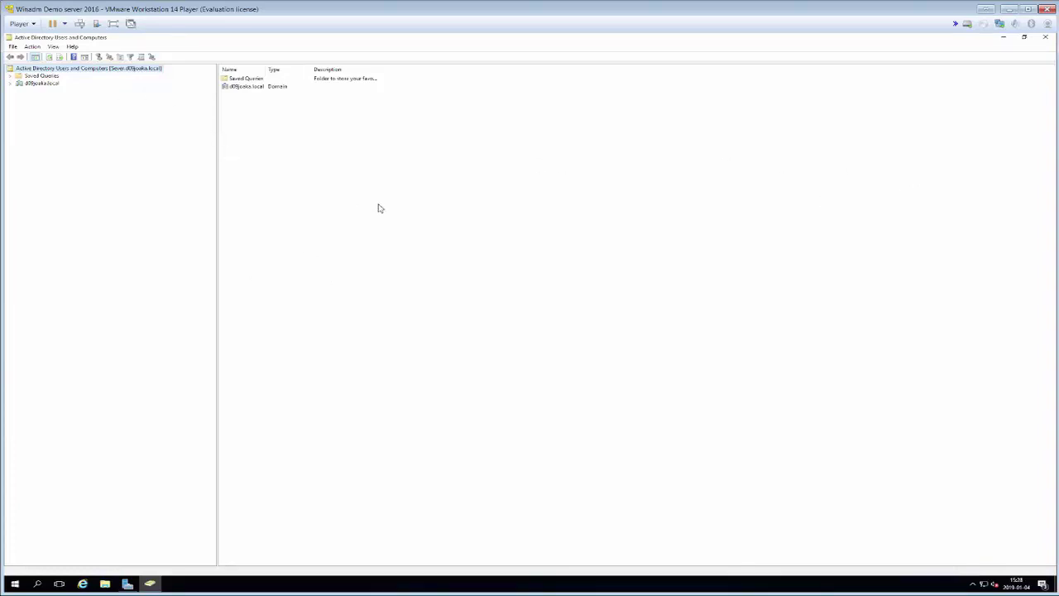
click(11, 83)
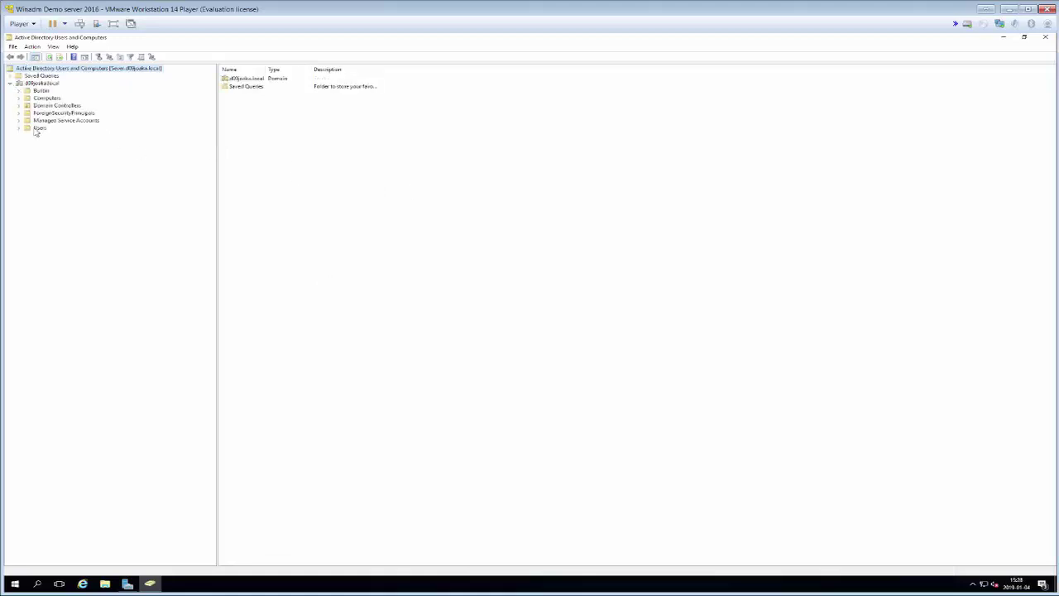
click(54, 105)
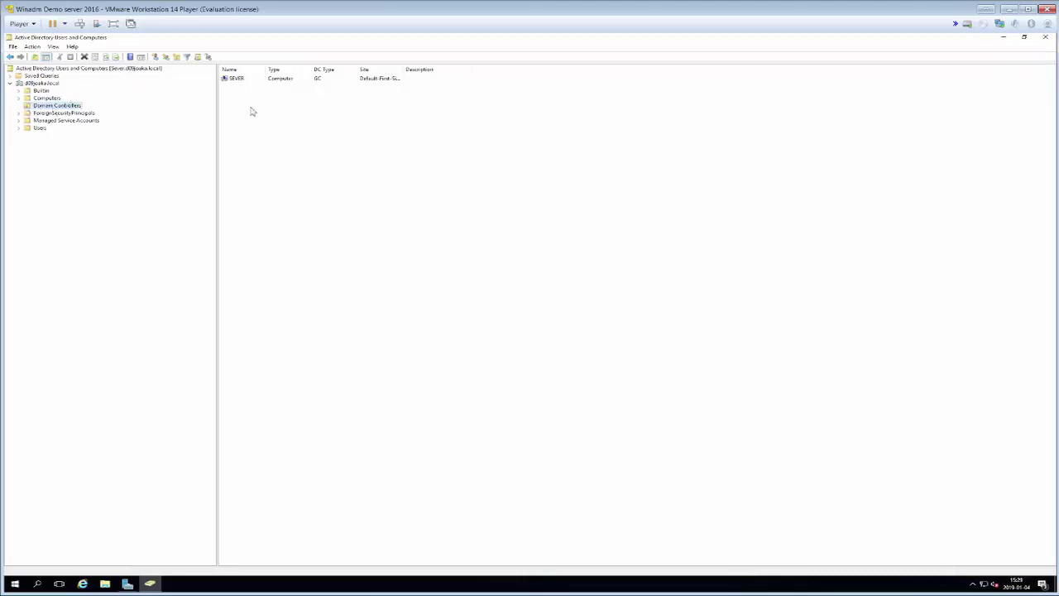
click(50, 98)
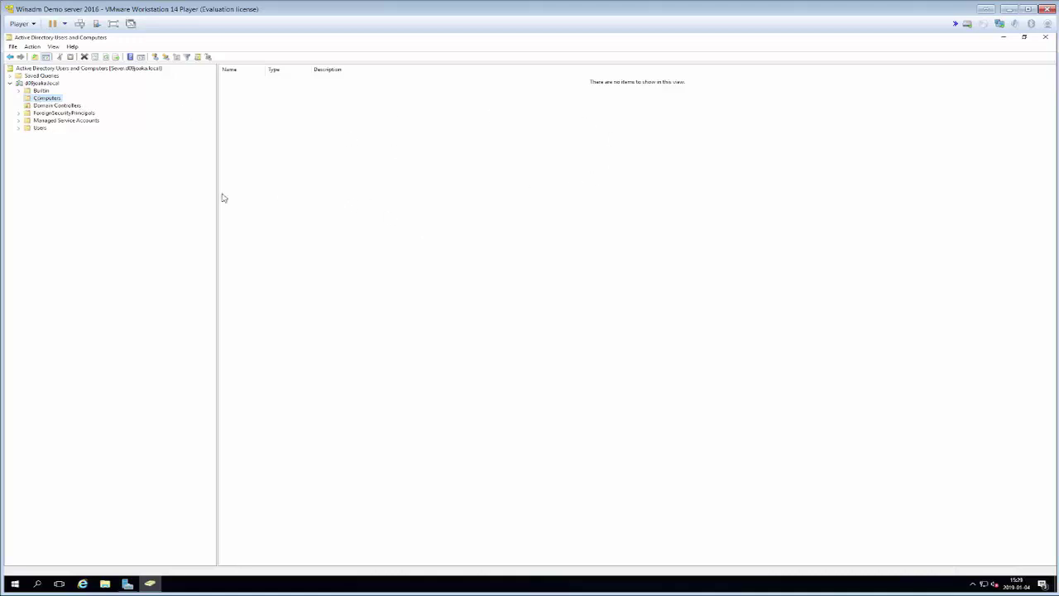
click(41, 128)
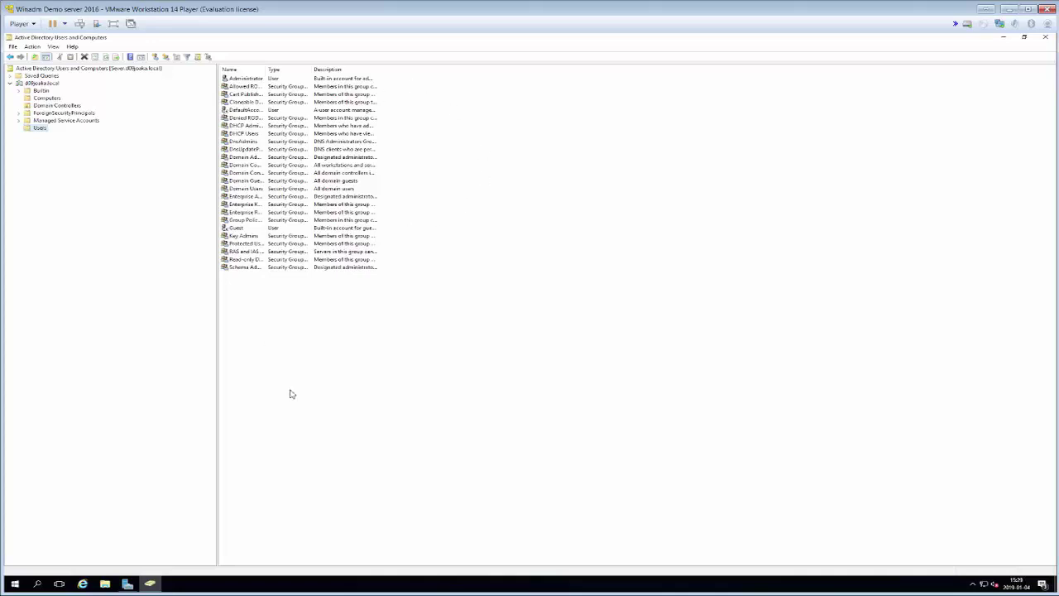
Create the OU my_users under d09joaka.local without accidental-deletion protection
right_click(37, 84)
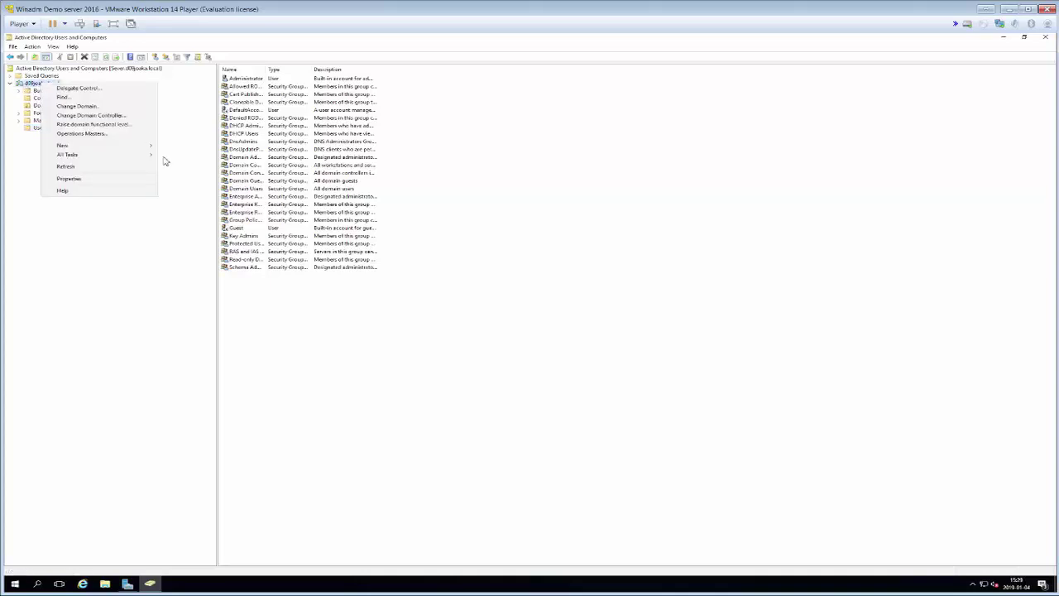
mouse_move(117, 148)
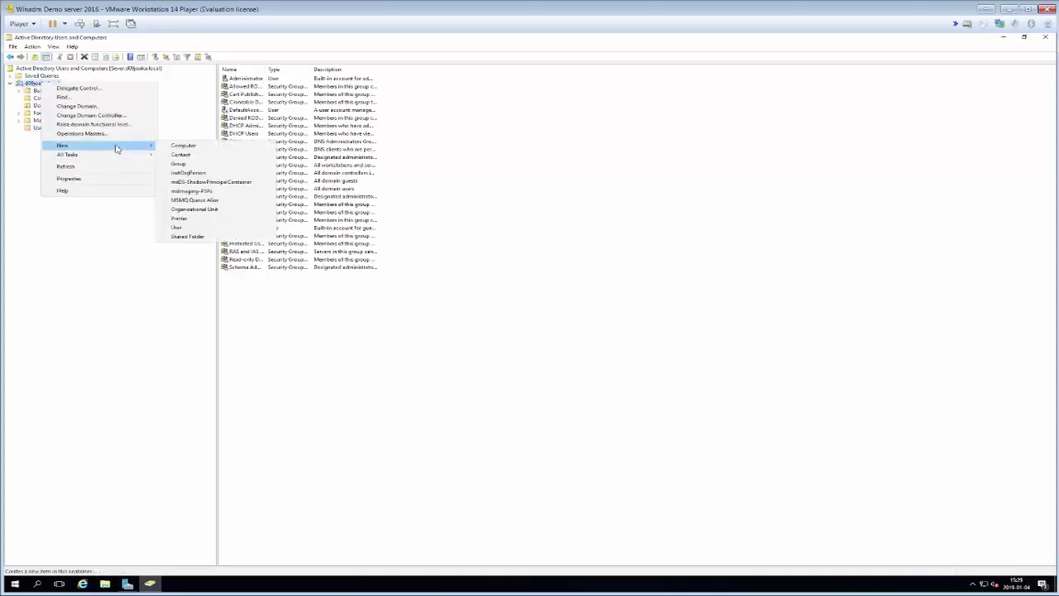
click(206, 212)
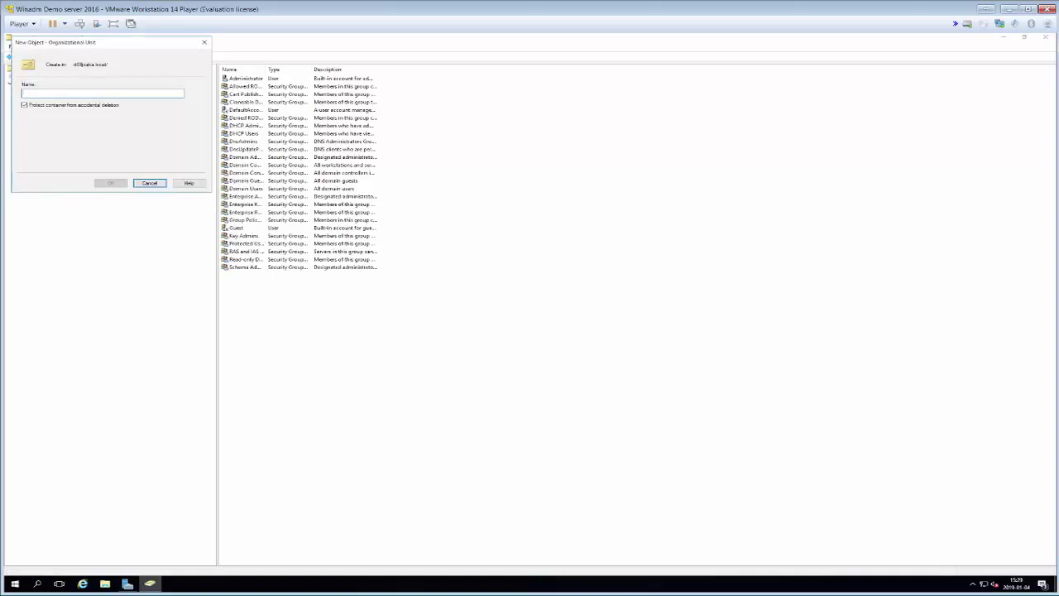
text(mi)
click(37, 106)
click(110, 183)
click(46, 135)
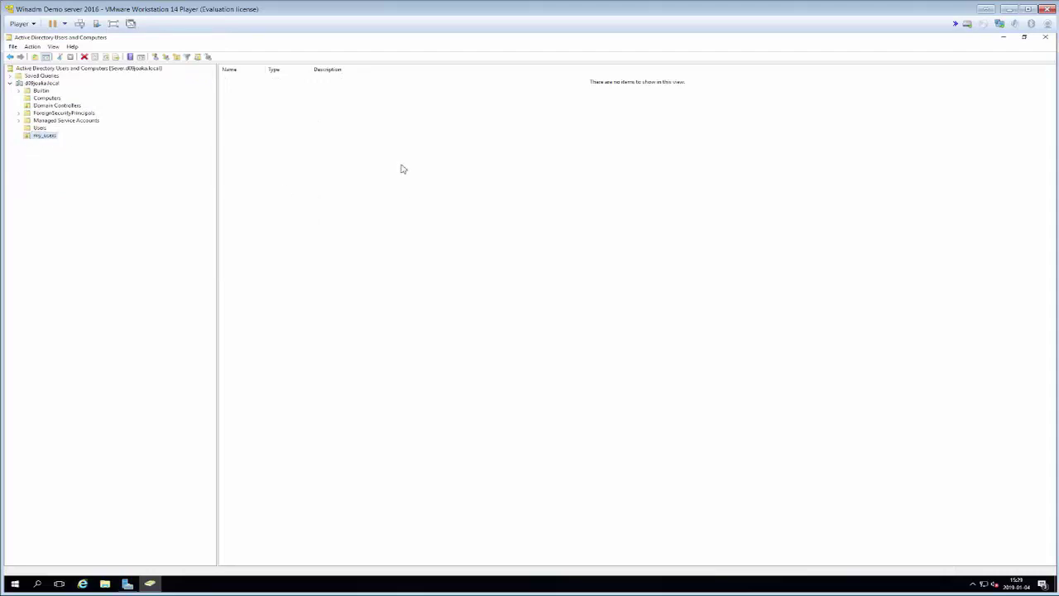
Begin a new user named test in the my_users unit and enter its logon name
right_click(317, 120)
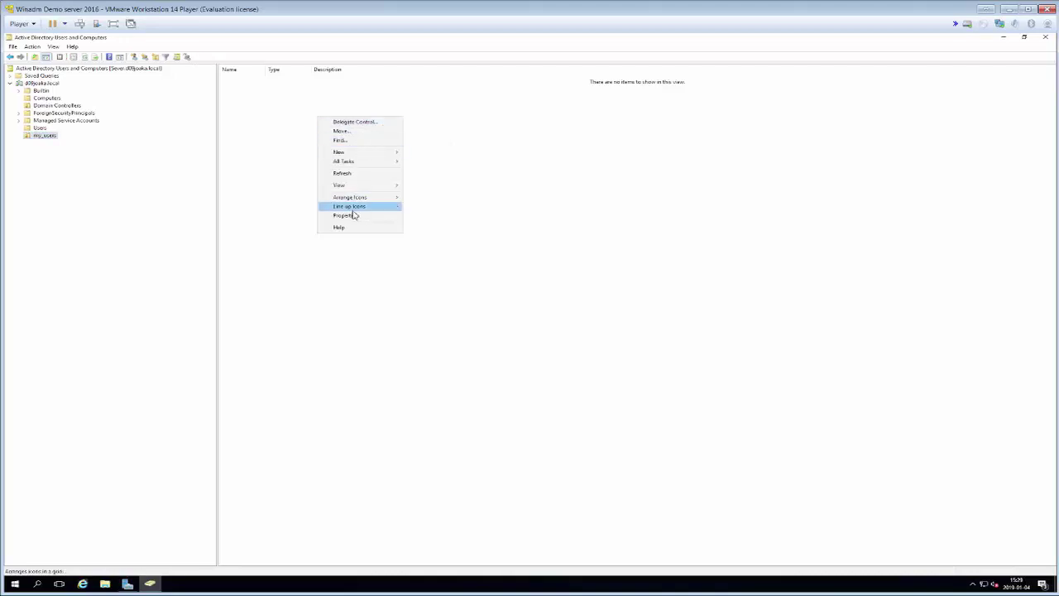
mouse_move(369, 153)
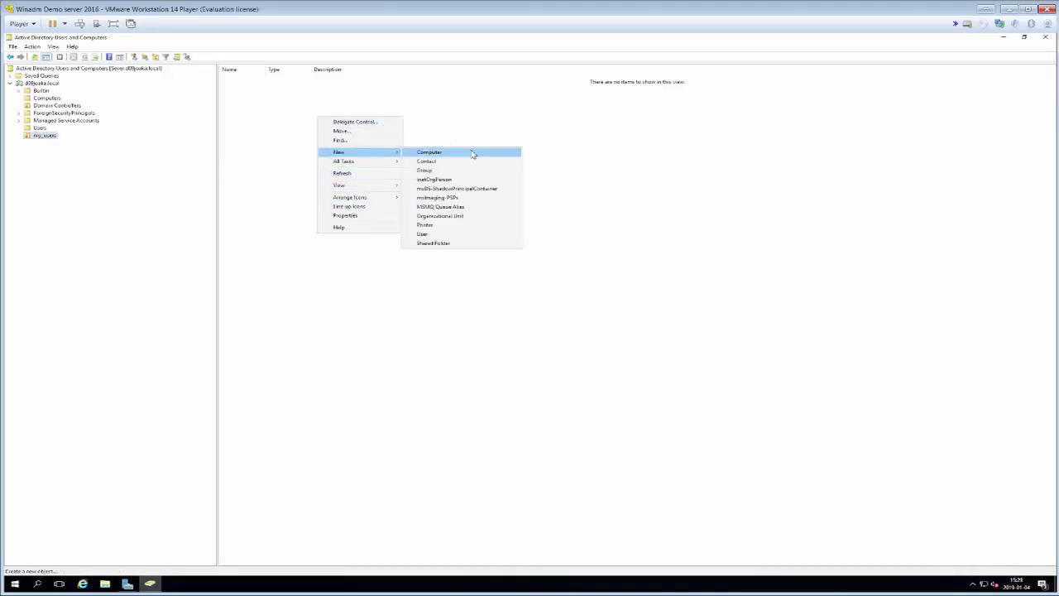
click(435, 234)
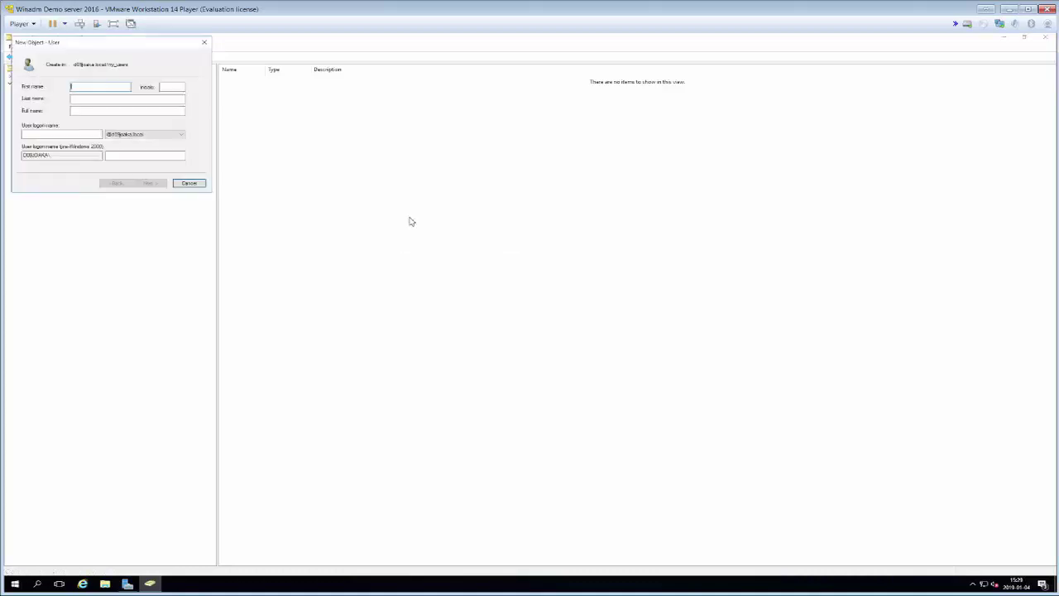
text(test)
key(Tab)
key(Tab)
key(Tab)
key(Tab)
text(t)
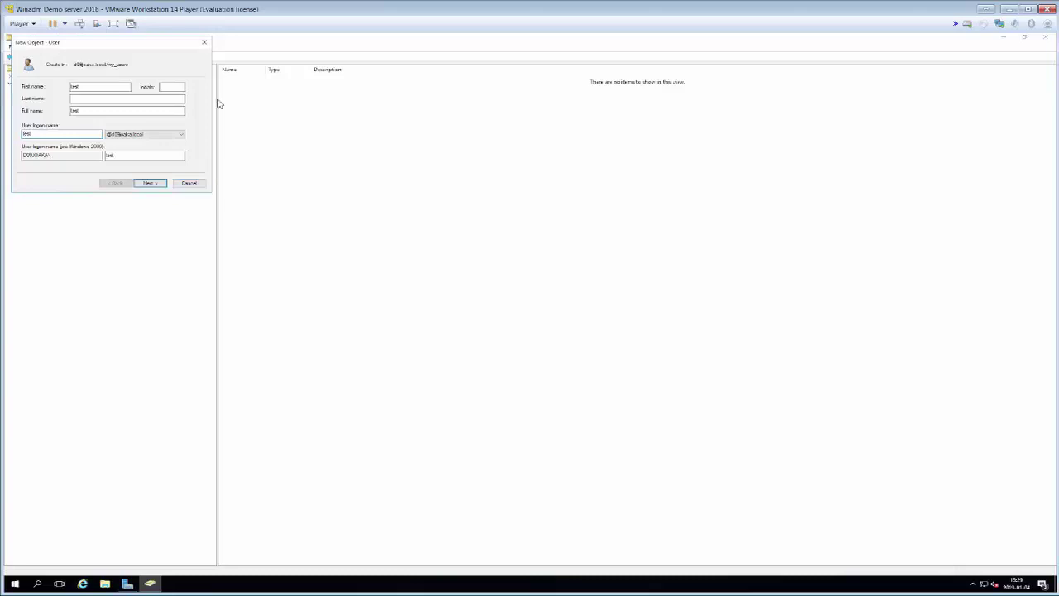
click(148, 183)
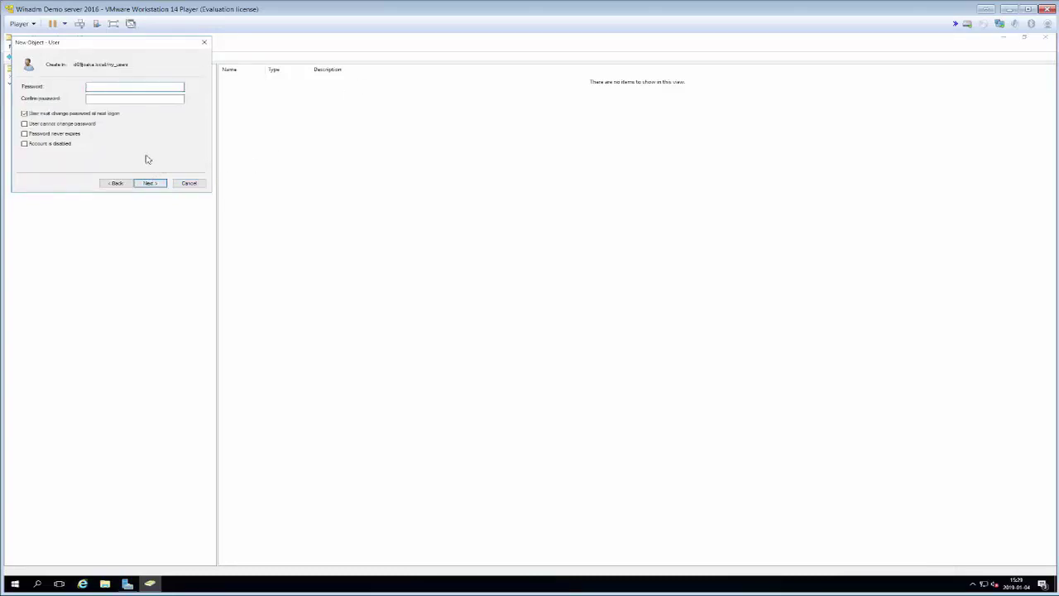
Give test a never-expiring, unchangeable password, finish the user, and switch to the Windows 10 client
key(Tab)
click(25, 114)
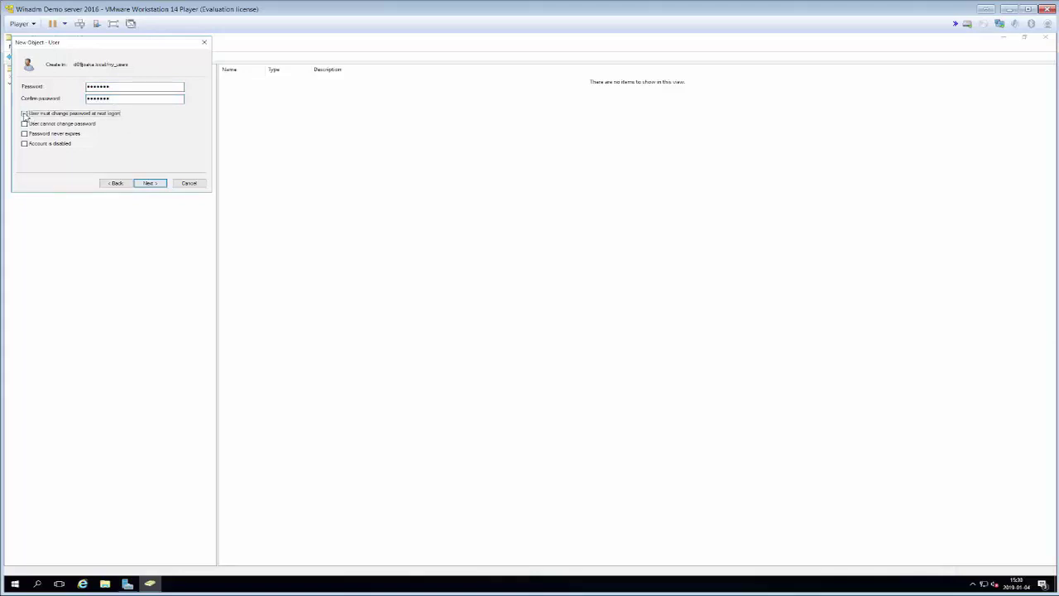
click(25, 123)
click(25, 133)
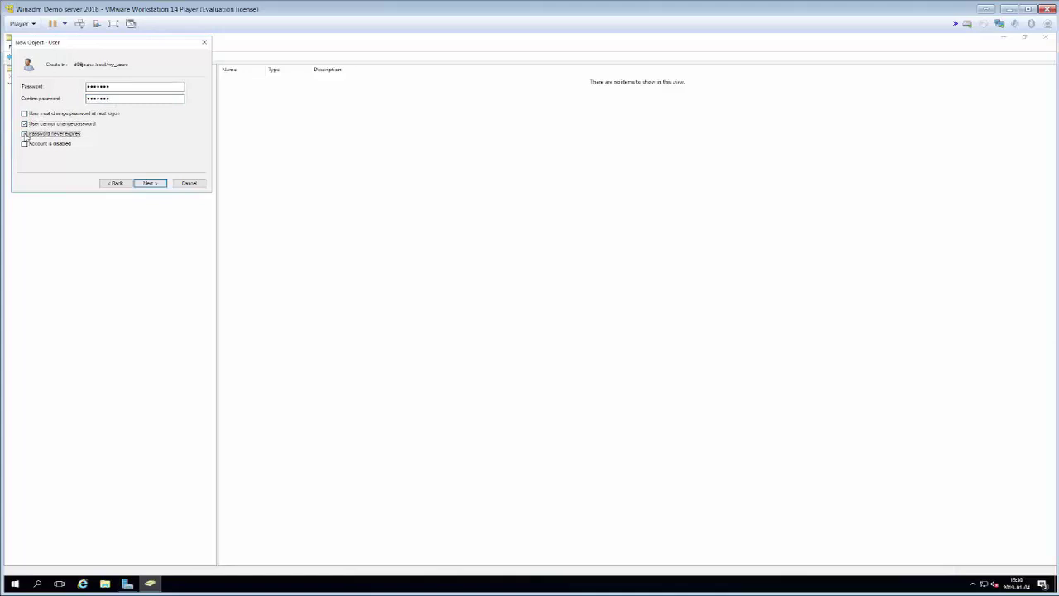
click(148, 182)
click(145, 183)
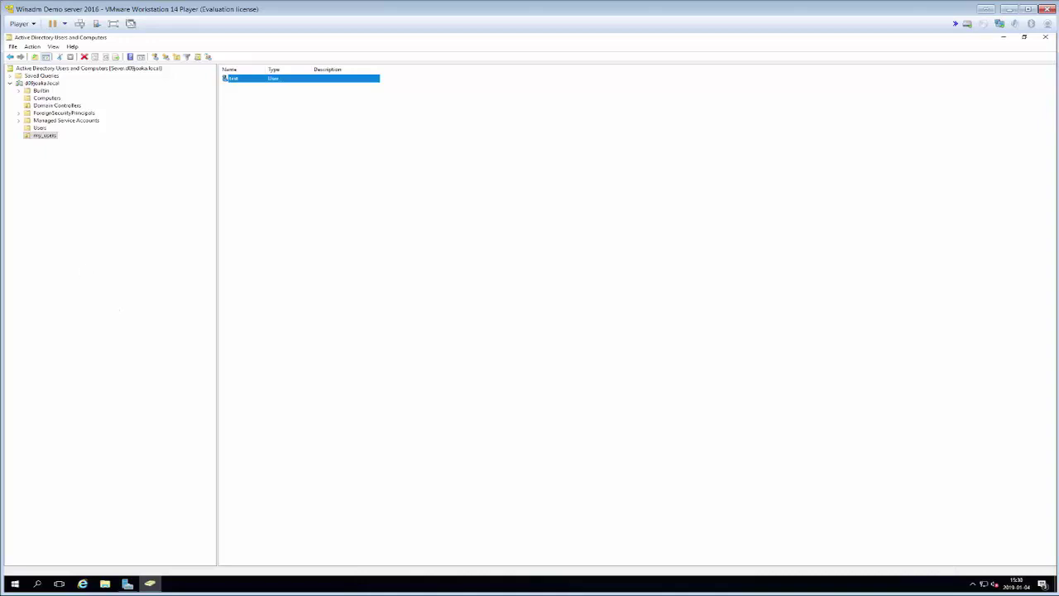
key(alt+Tab)
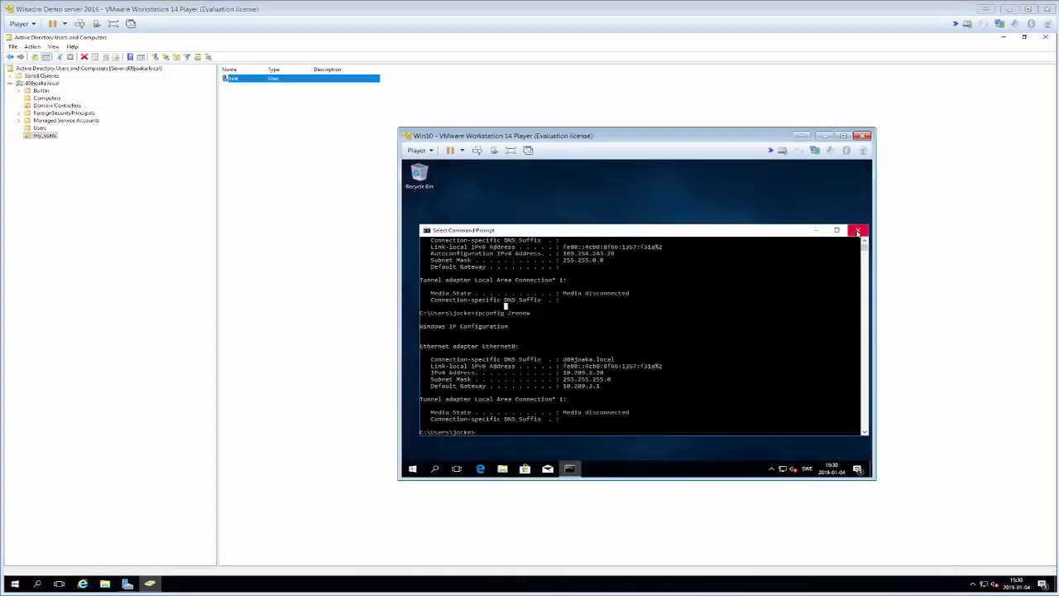
Close Command Prompt and open the PC's About page in Settings from the Start context menu
click(857, 230)
right_click(415, 469)
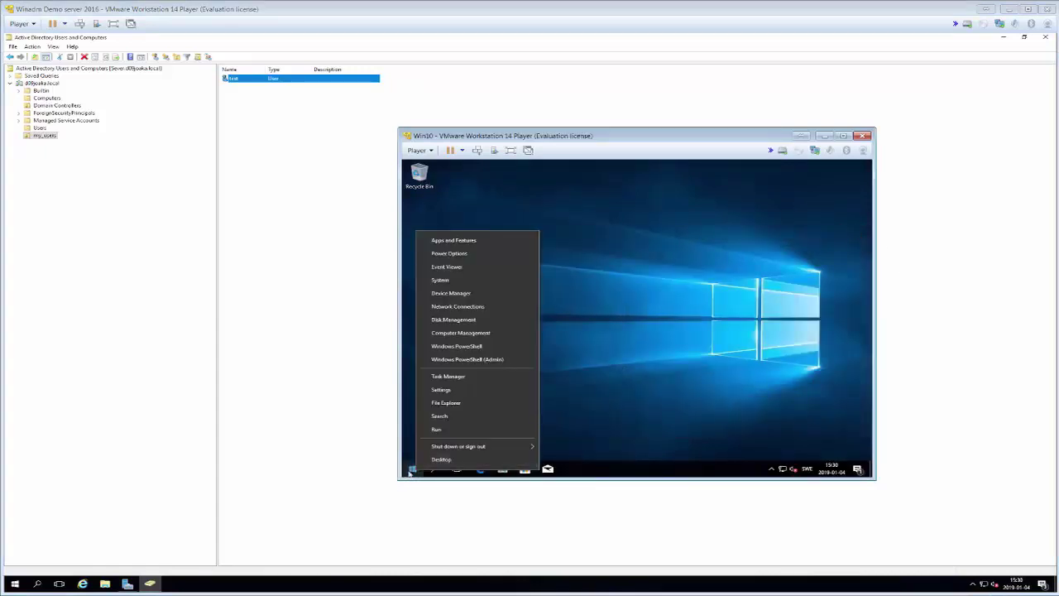
click(486, 282)
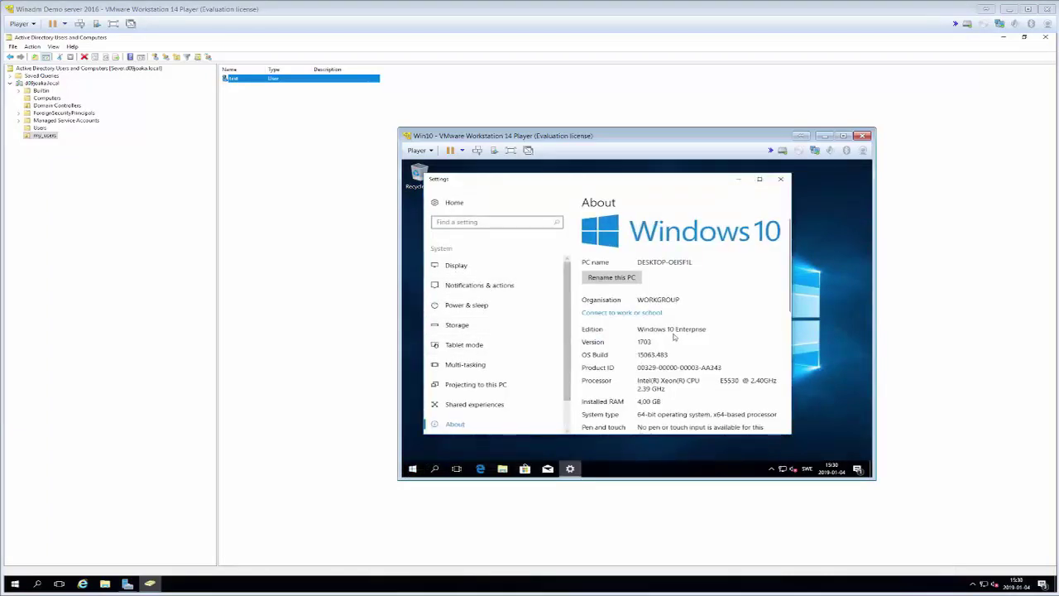
scroll(674, 334, down, 10)
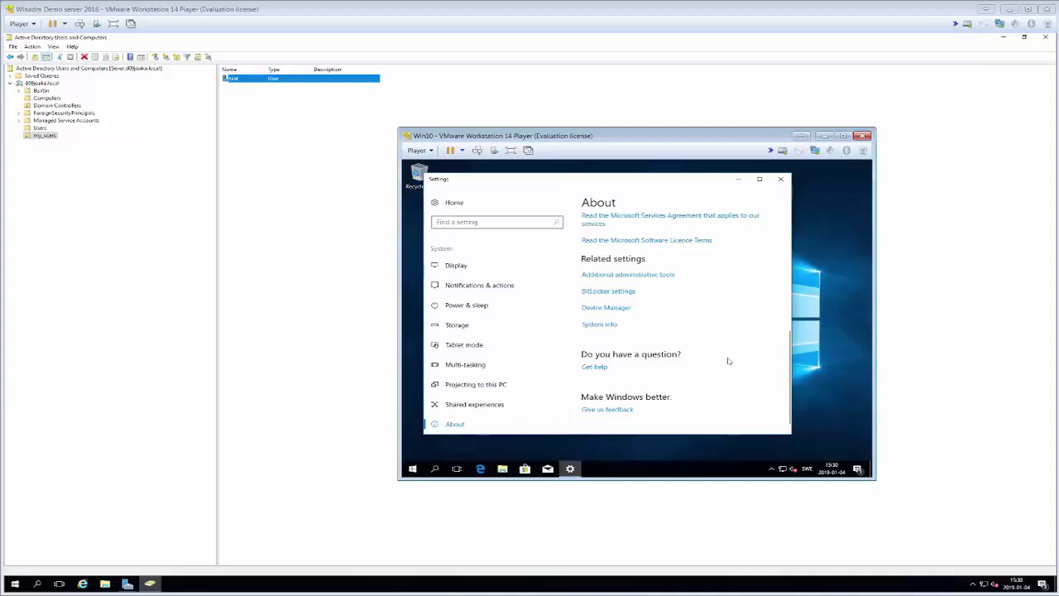
scroll(741, 312, up, 10)
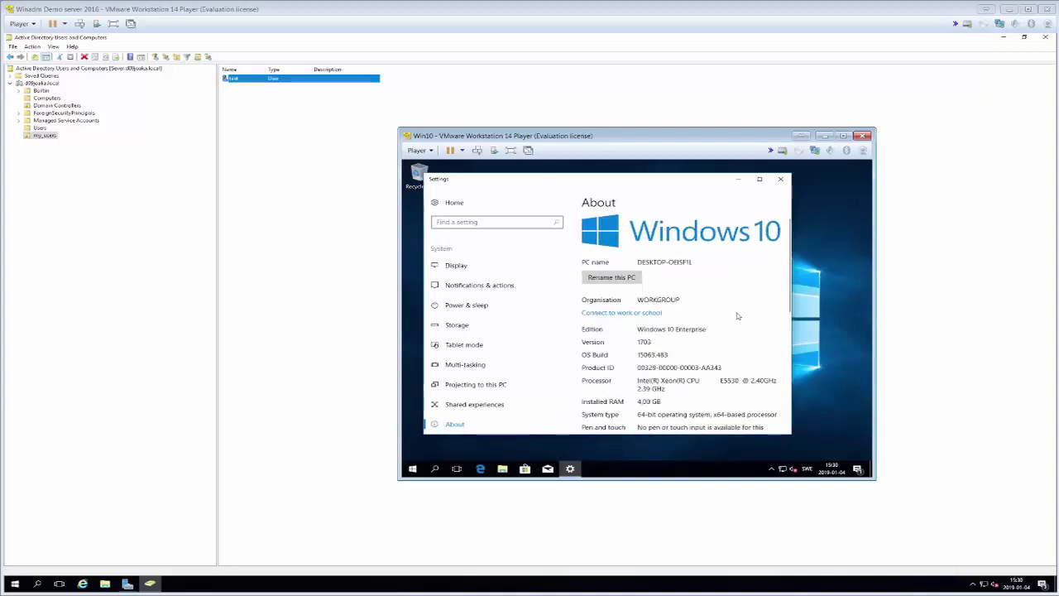
Open the classic System page, maximized, showing DESKTOP-OEISF1L in workgroup WORKGROUP
click(759, 179)
scroll(749, 278, down, 5)
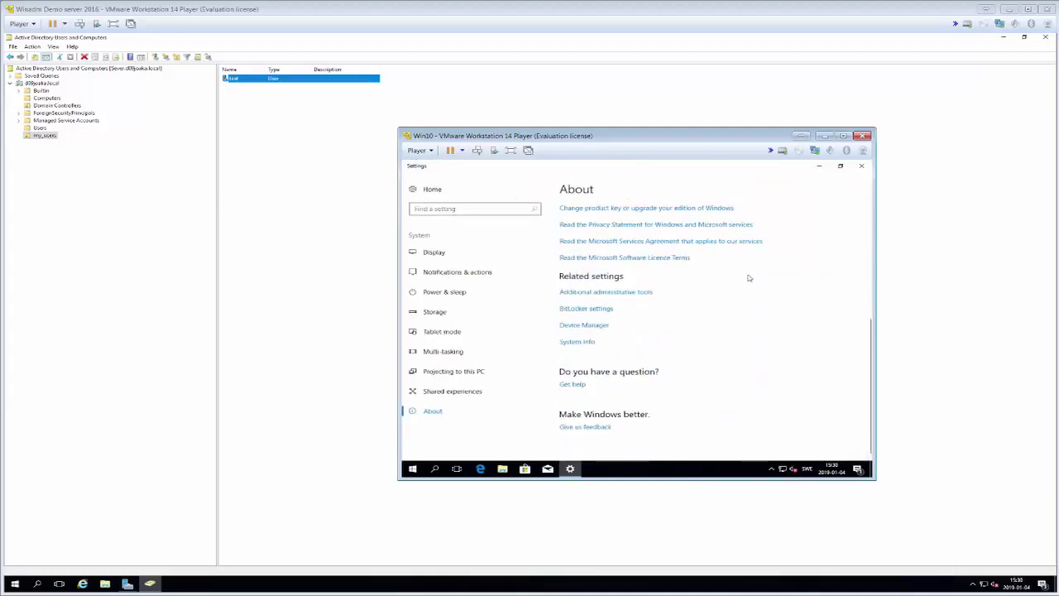
click(588, 341)
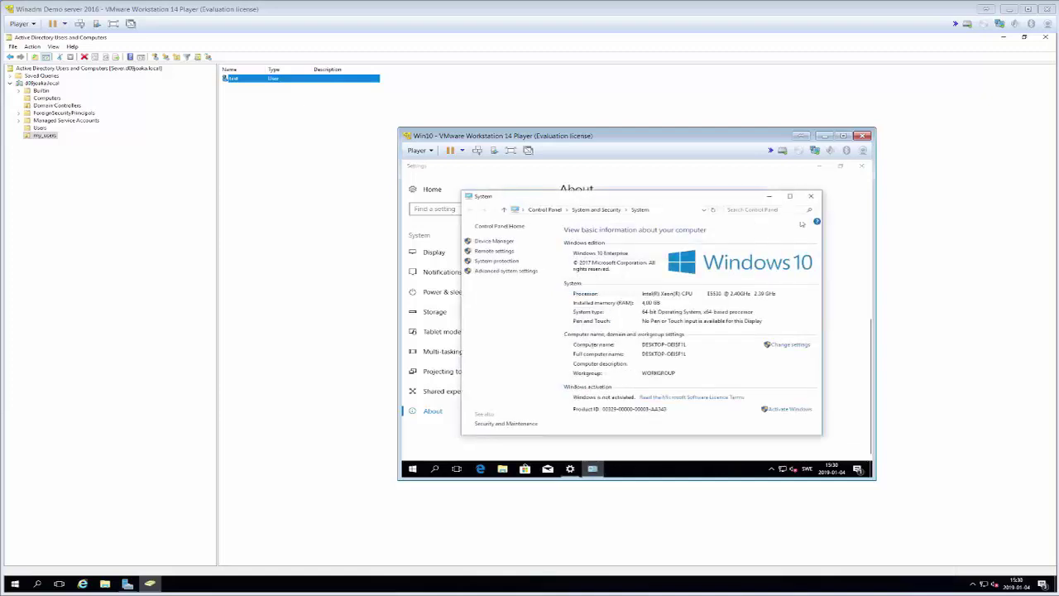
click(789, 196)
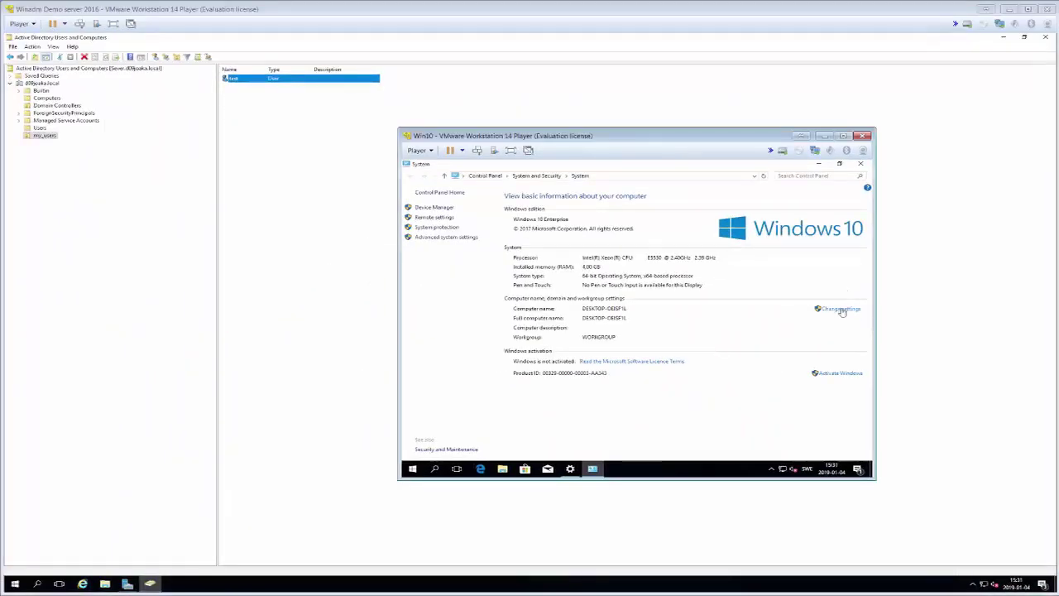
Rename the computer to Client1 and make it a member of domain d09joaka.local
click(839, 308)
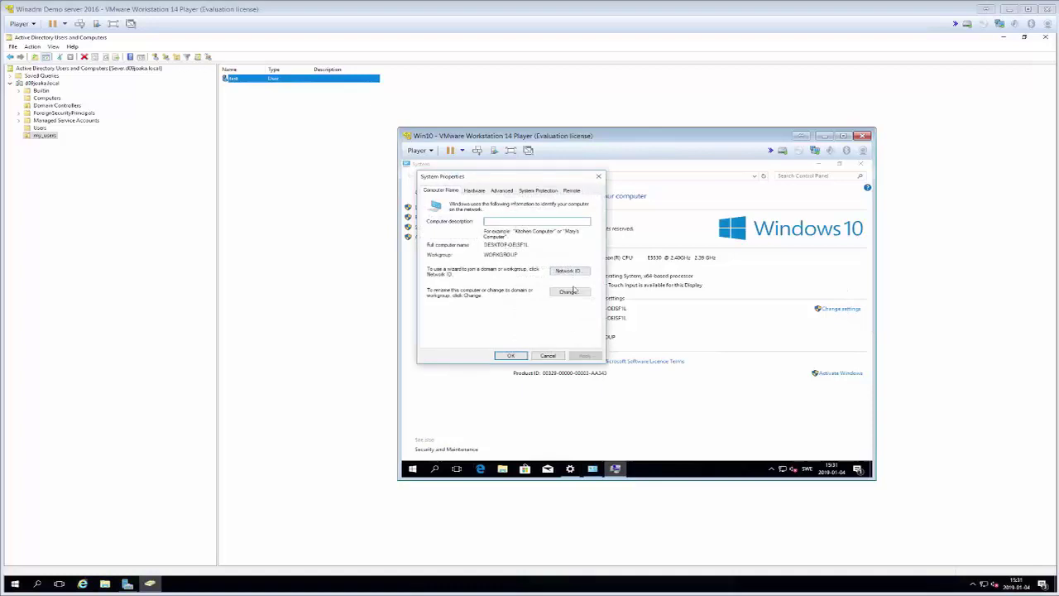
click(568, 291)
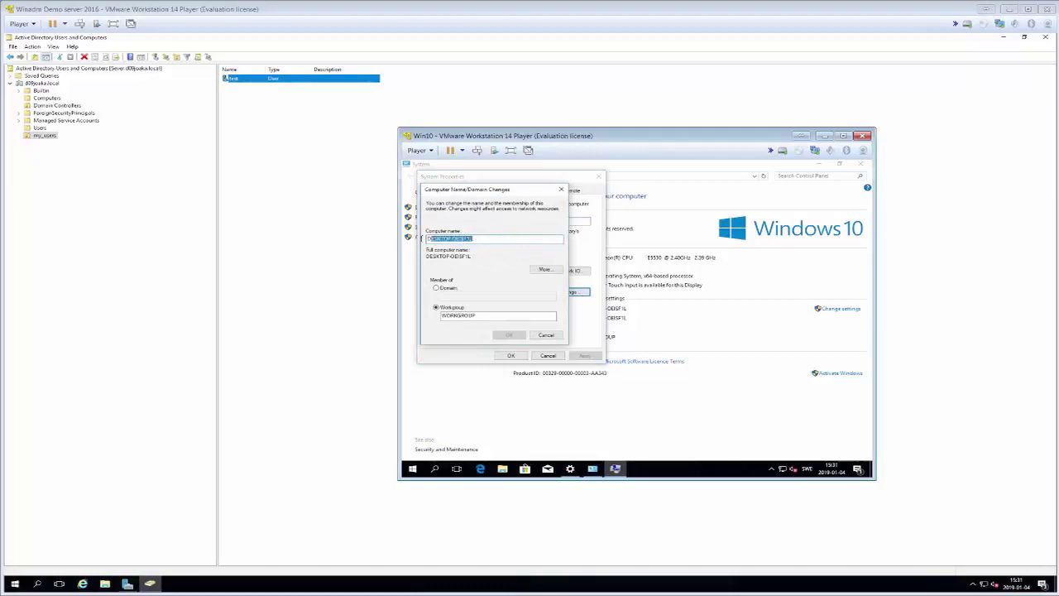
text(Client1)
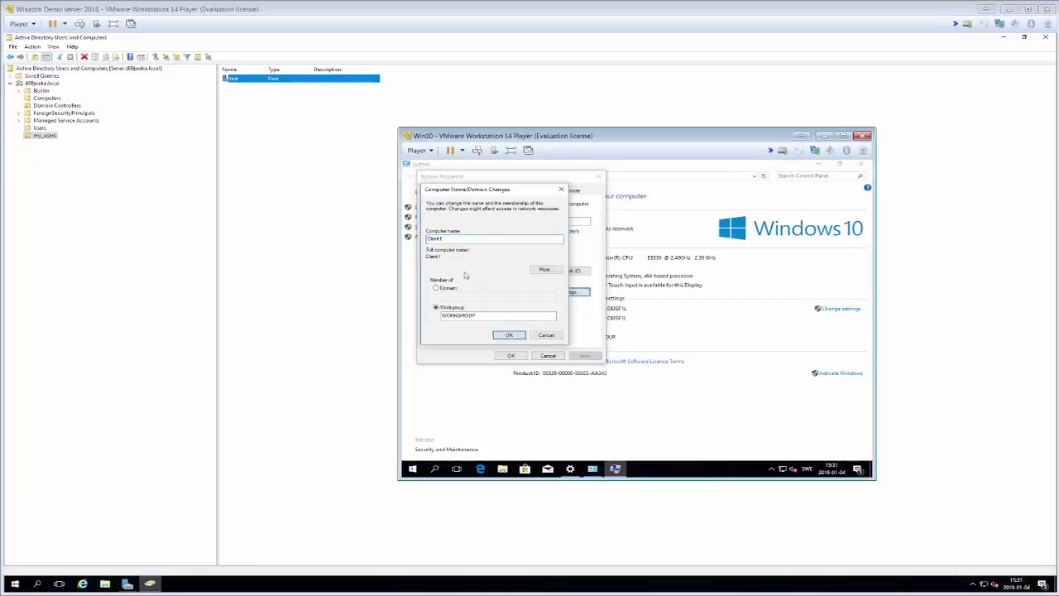
click(437, 287)
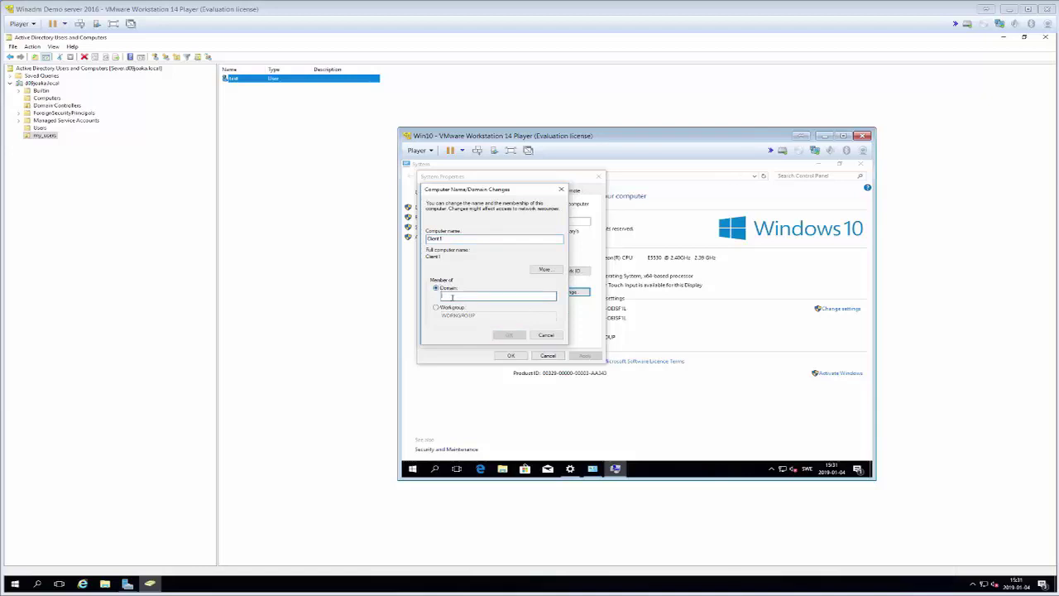
text(d09jooka.local)
click(499, 335)
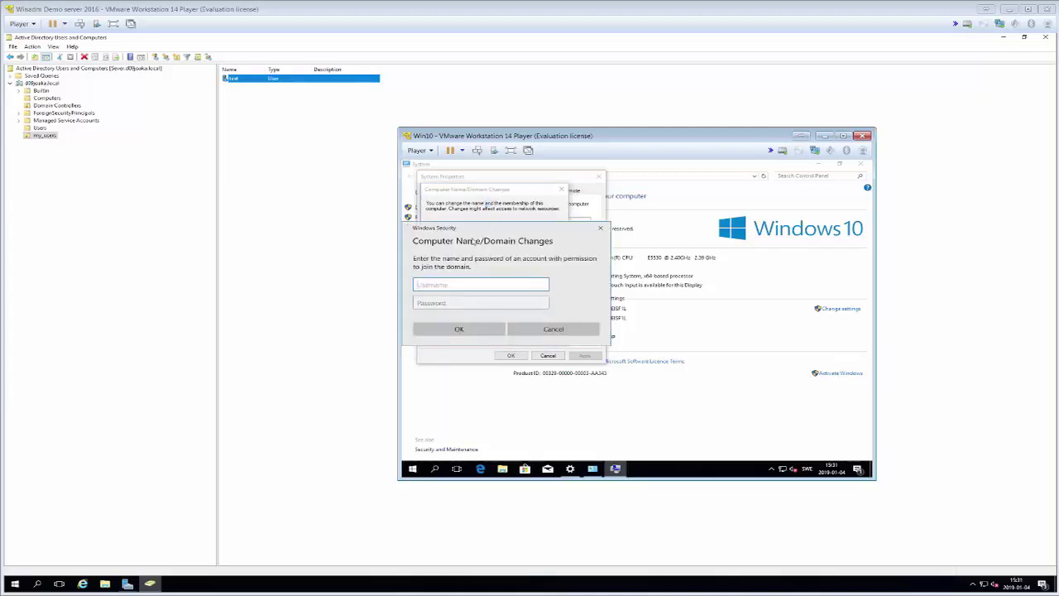
Enter the domain administrator's account and password to authorize the domain join
text(administrator@d09joaka.local)
key(Tab)
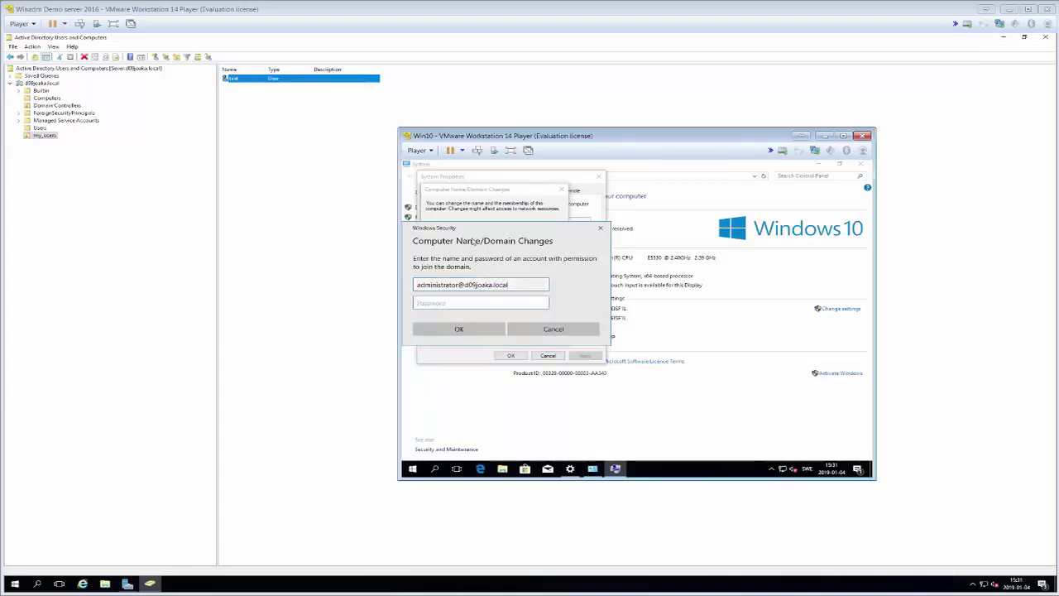
text(•••••••)
click(479, 329)
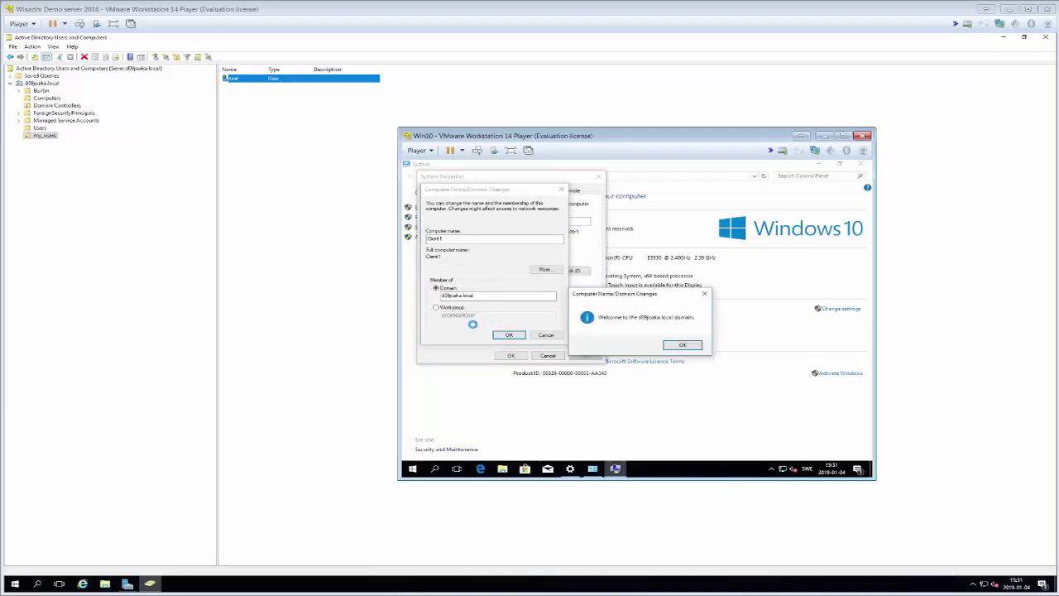
Dismiss the domain welcome and restart notices, close System Properties, and restart the client now
click(682, 344)
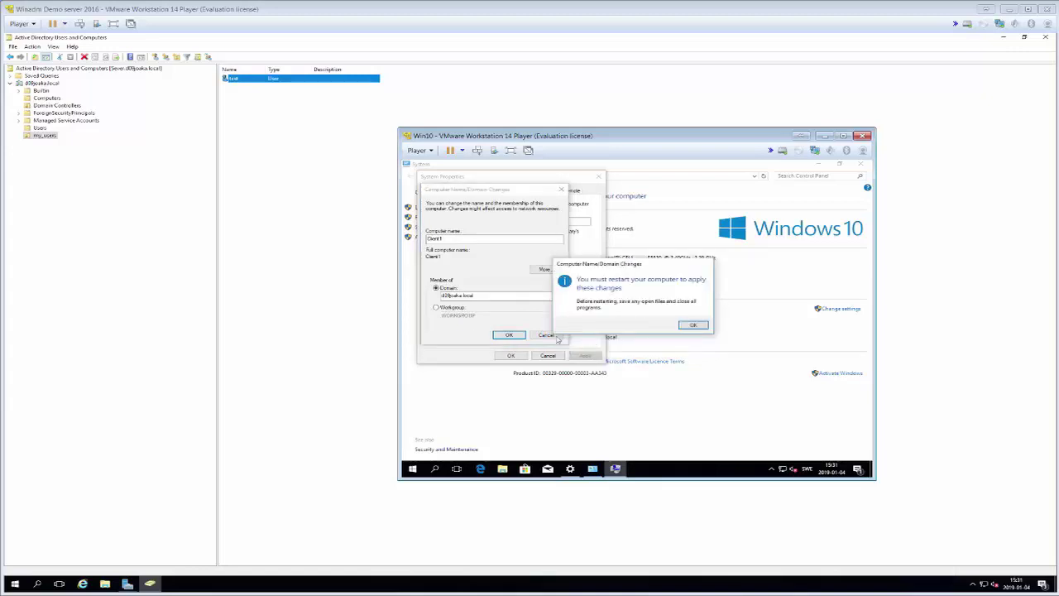
click(693, 324)
click(511, 355)
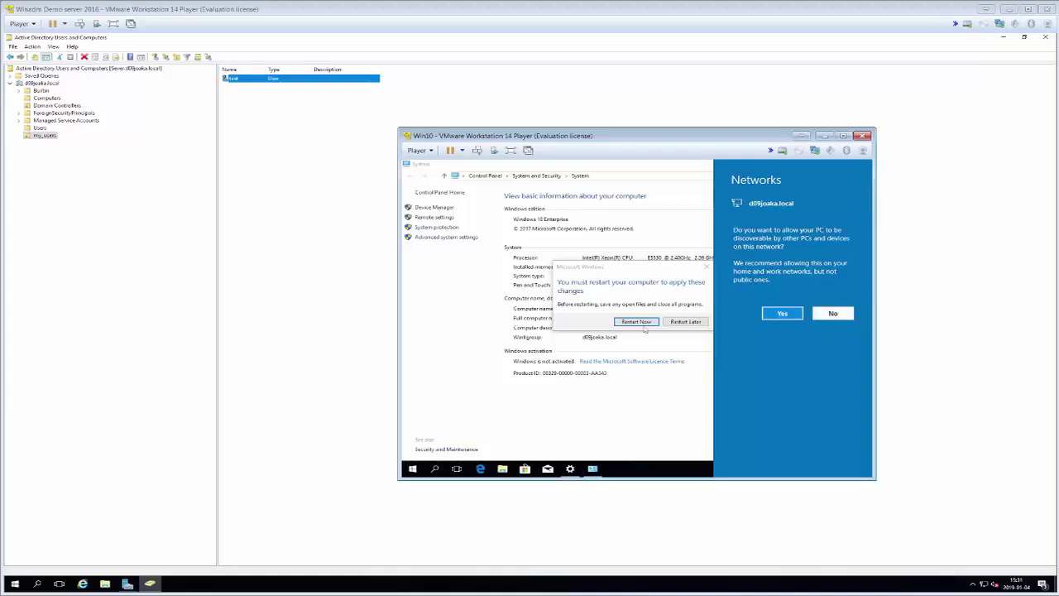
click(639, 323)
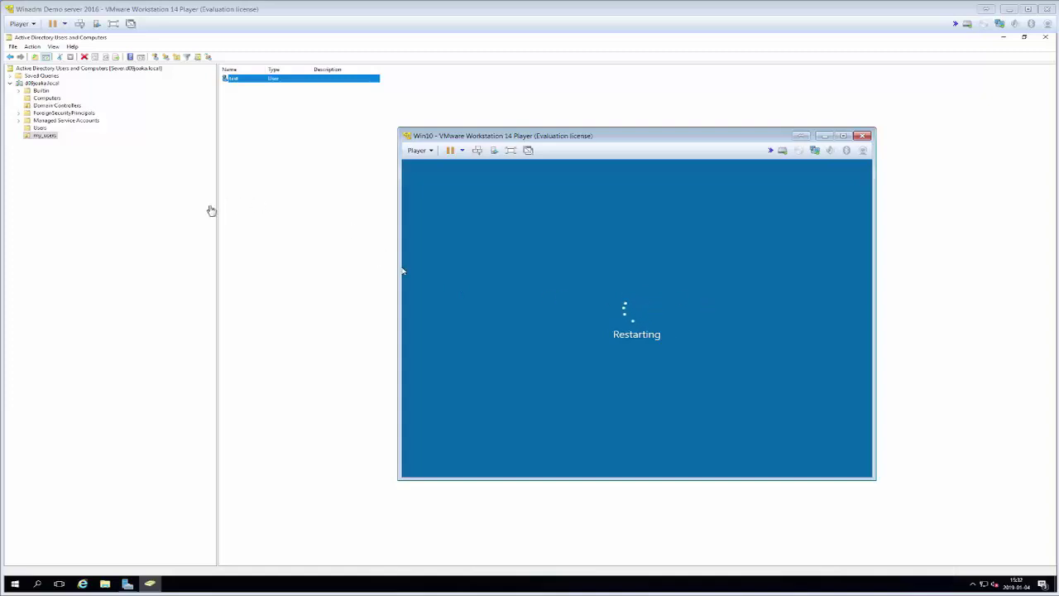
click(177, 297)
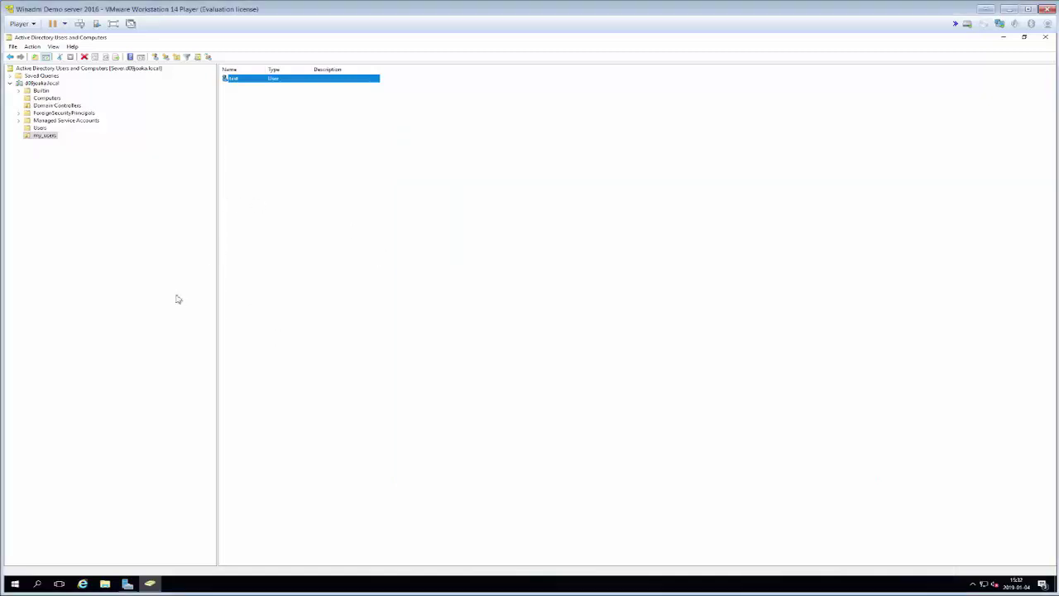
Refresh the Computers container in Active Directory Users and Computers to list CLIENT1
click(41, 99)
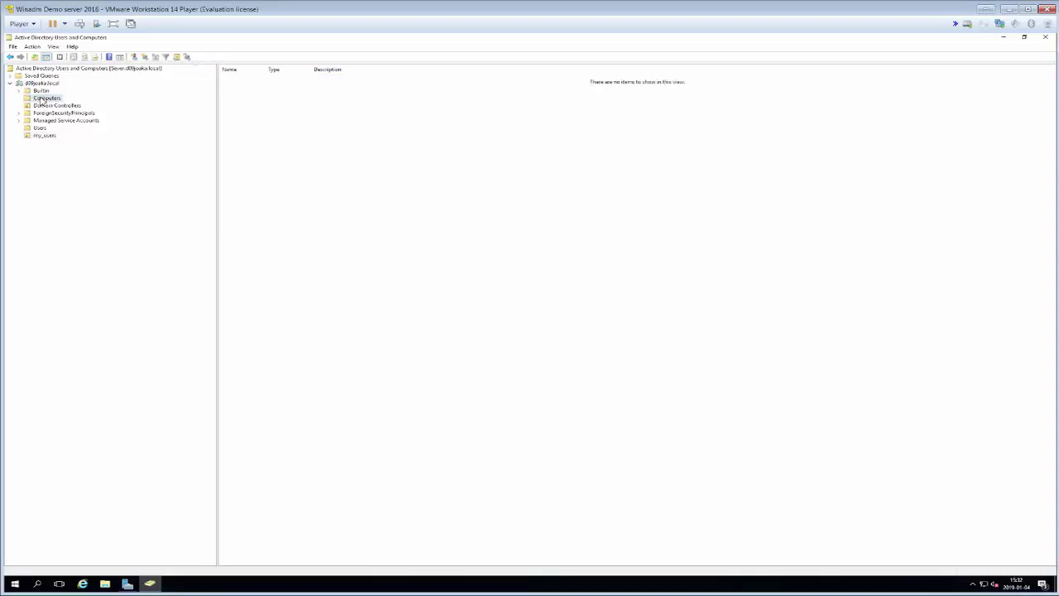
click(86, 58)
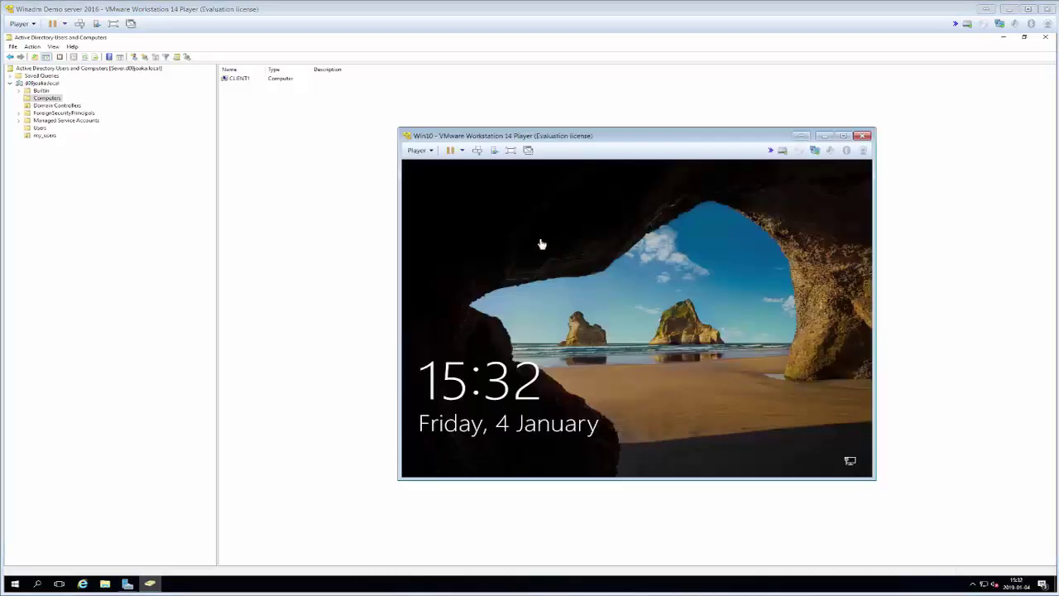
Sign in on the client as Other user with domain account test and its password
click(662, 280)
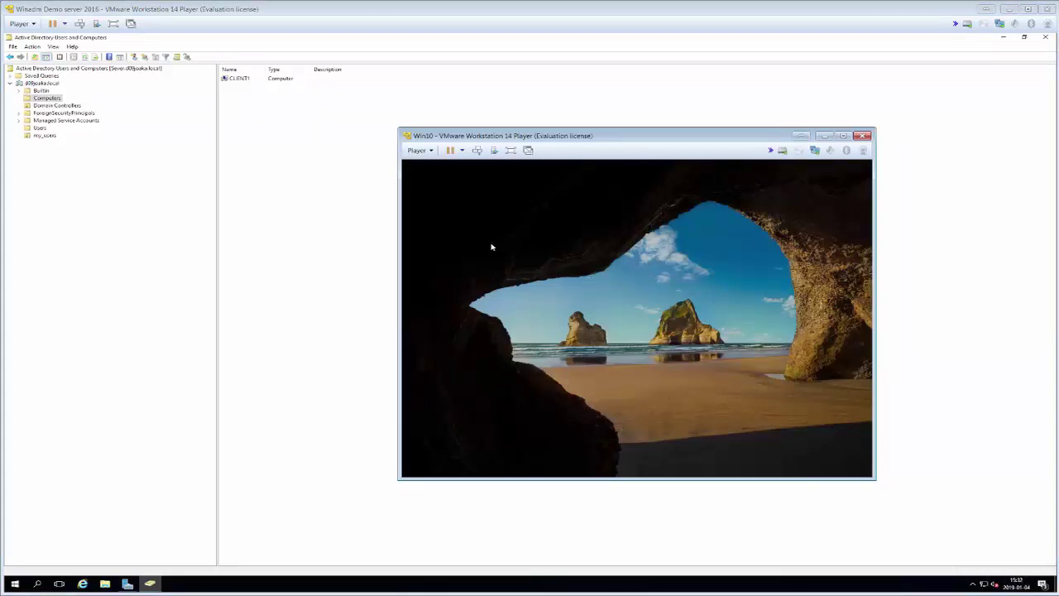
drag(591, 136, 542, 91)
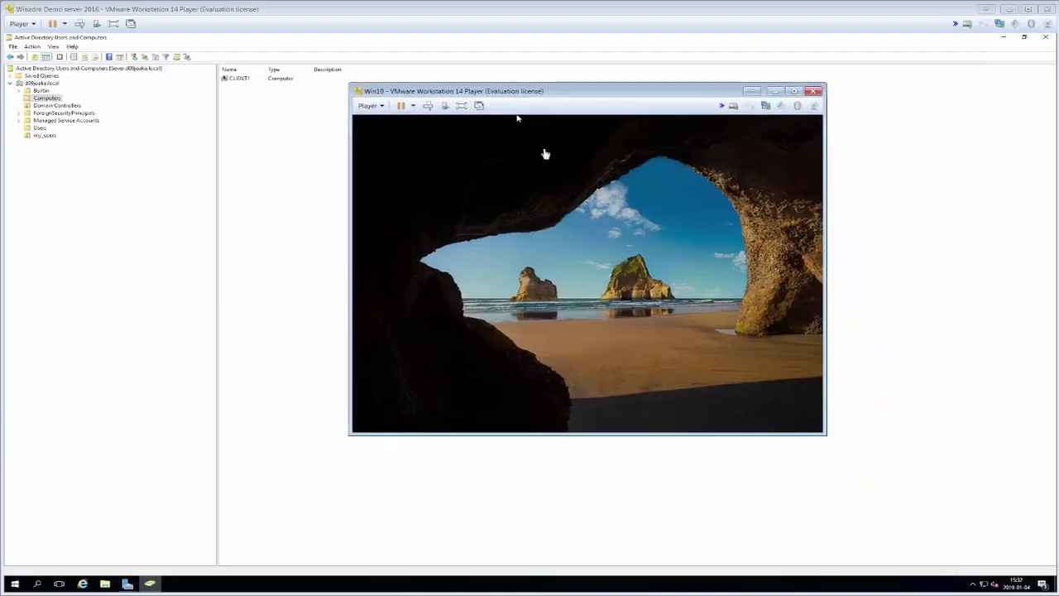
click(579, 313)
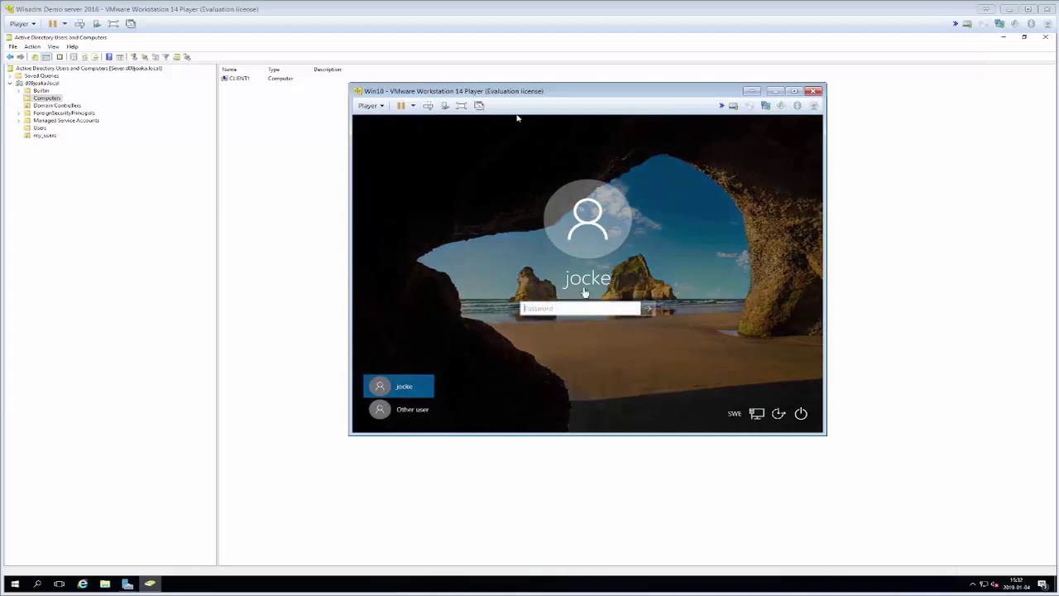
click(384, 412)
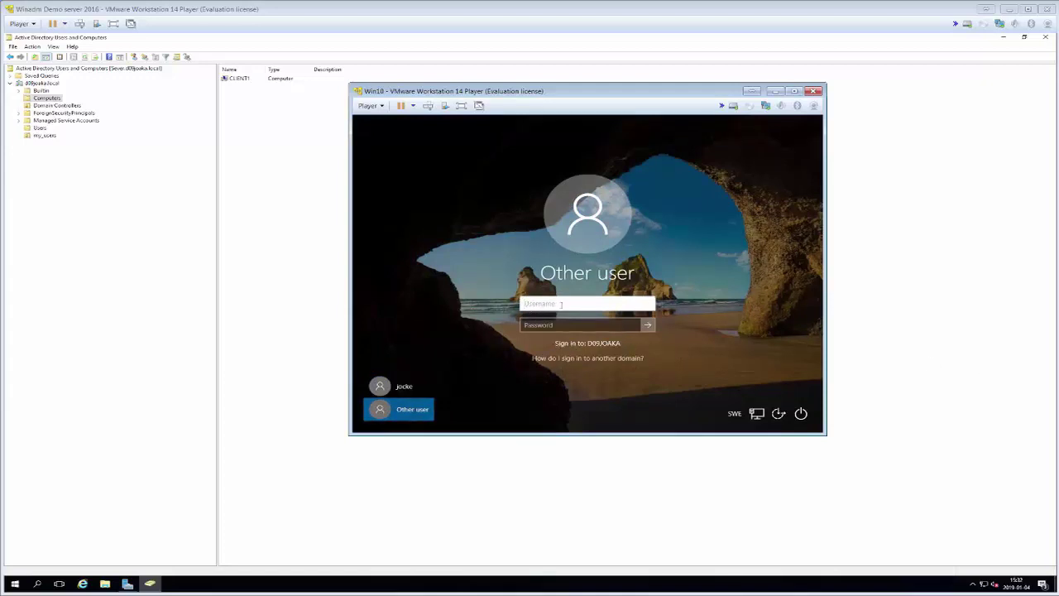
text(test)
key(Tab)
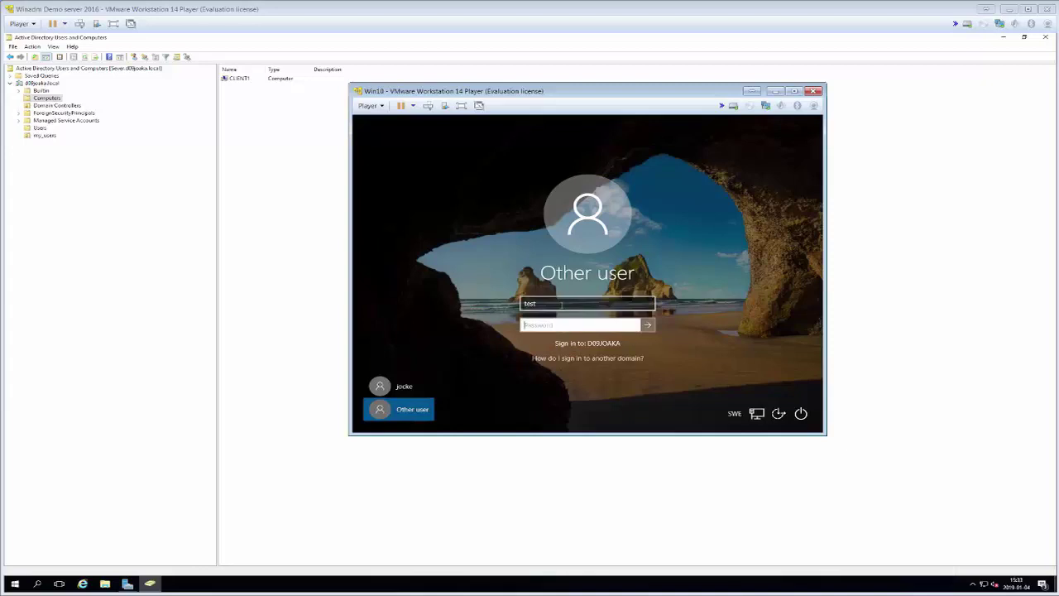
key(Return)
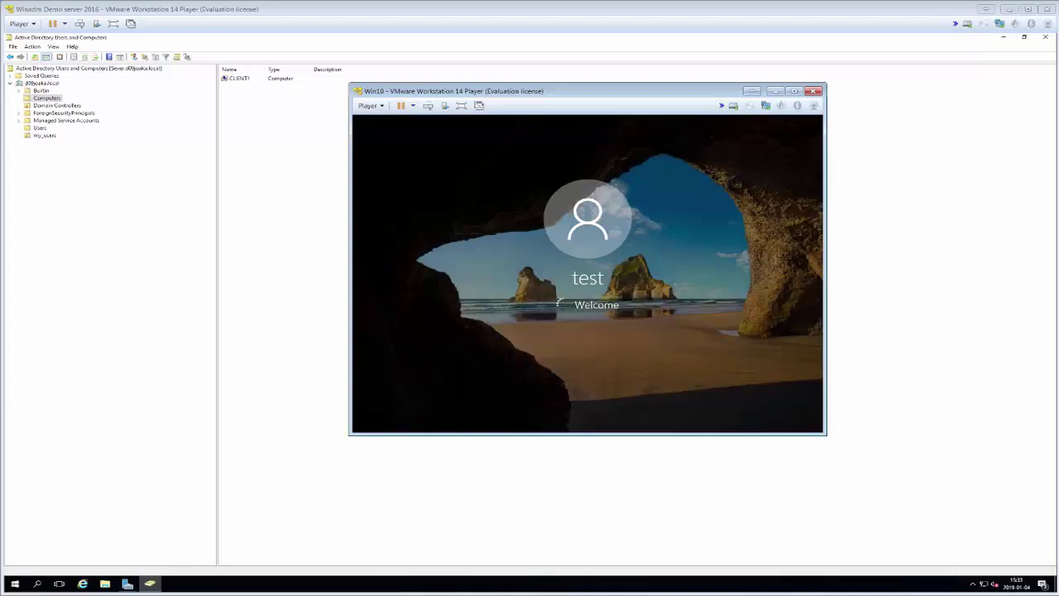